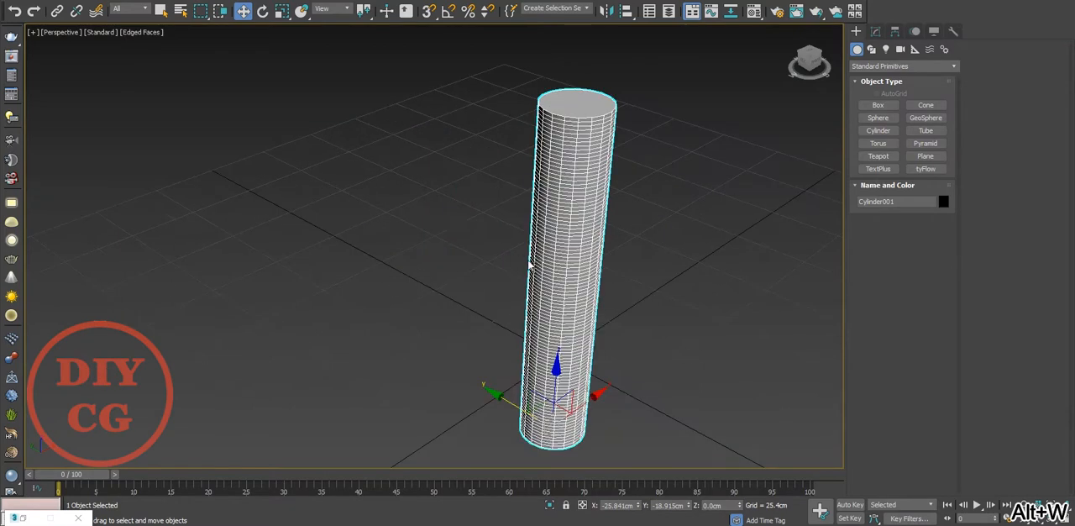
Step: Set the upright cylinder's radius to 2 cm
key(t)
key(z)
scroll(440, 245, up, 5)
scroll(451, 241, down, 4)
click(876, 31)
drag(940, 309, 792, 325)
text(2)
key(Return)
Step: Set the cylinder's number of sides to 24
middle_drag(467, 208, 655, 146)
scroll(677, 168, up, 5)
scroll(638, 261, up, 3)
drag(602, 271, 546, 281)
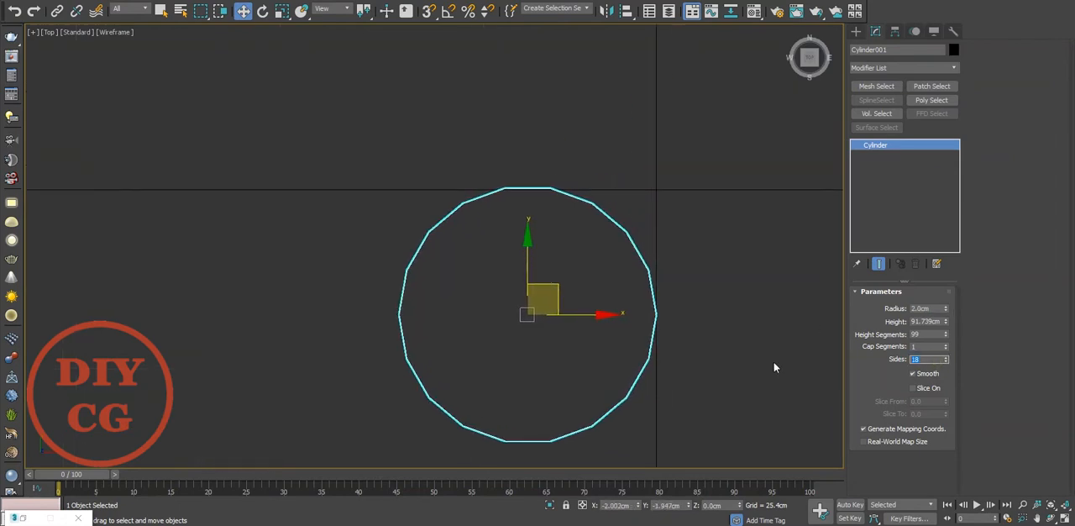
text(24)
key(Return)
Step: Nudge the cylinder slightly along Y so that its edge meets the horizontal grid axis in the top view
drag(535, 277, 529, 270)
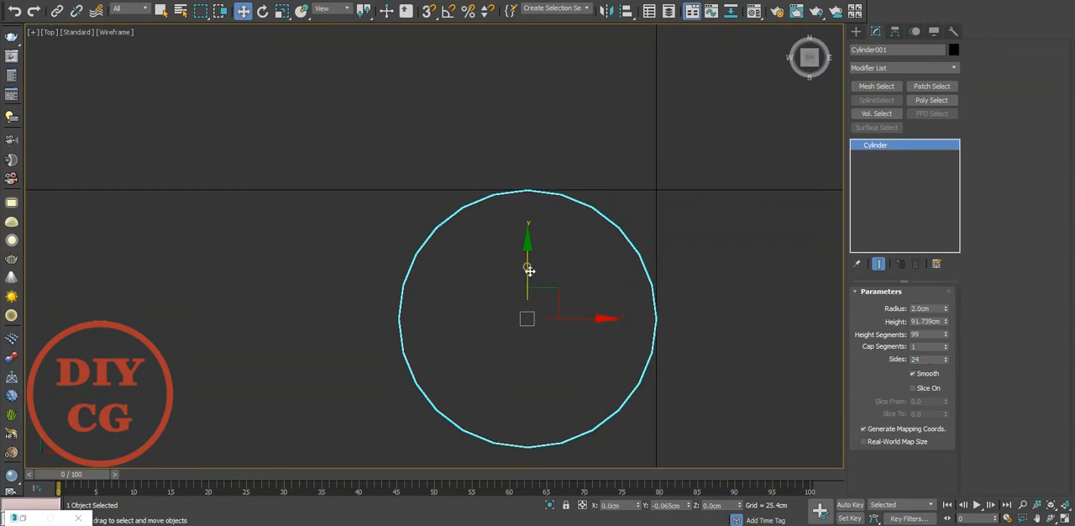
scroll(638, 323, up, 5)
scroll(590, 415, down, 5)
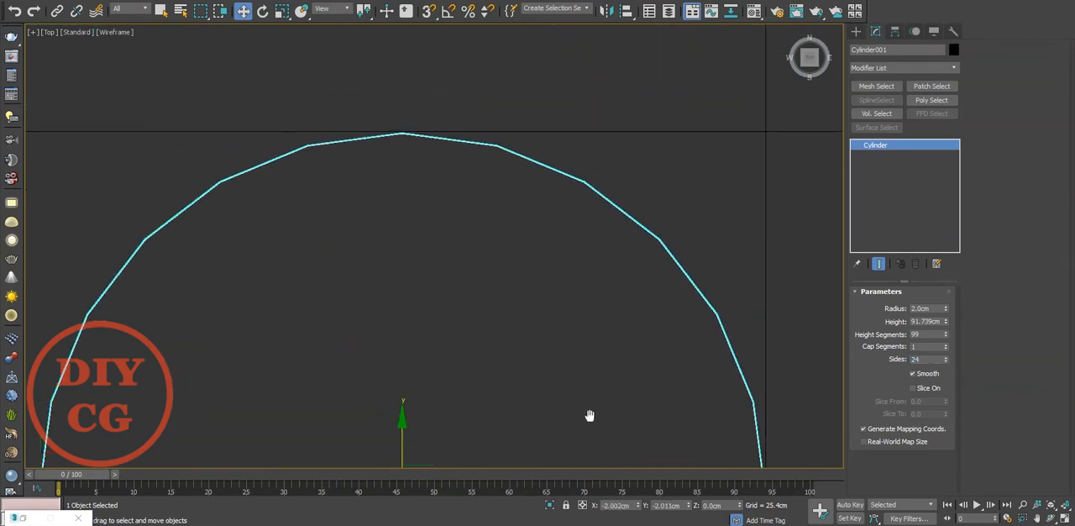
middle_drag(620, 291, 601, 228)
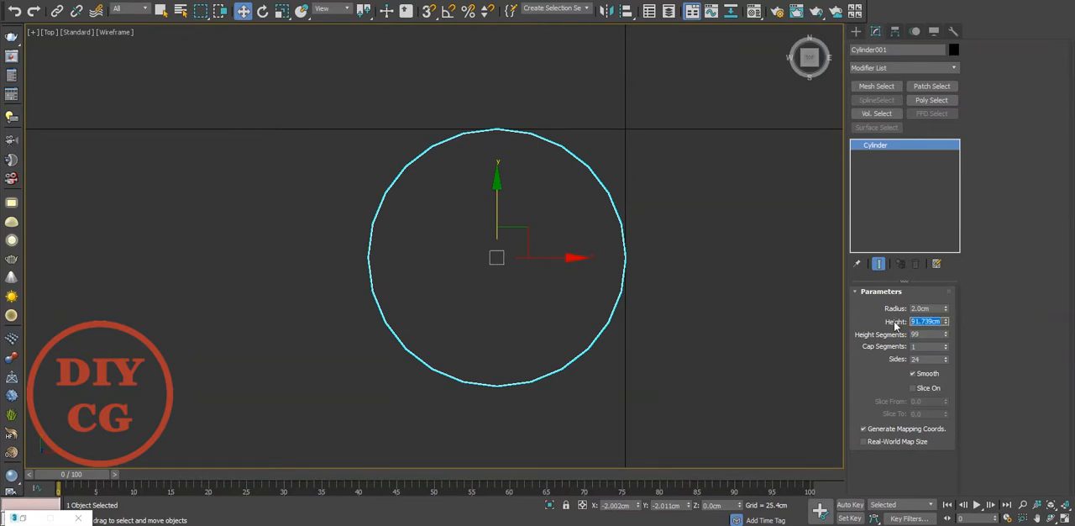
Step: Set the cylinder's height to 250 cm and its height segments to 120
text(250)
key(Return)
key(p)
scroll(470, 416, up, 3)
middle_drag(433, 436, 450, 369)
scroll(434, 362, up, 5)
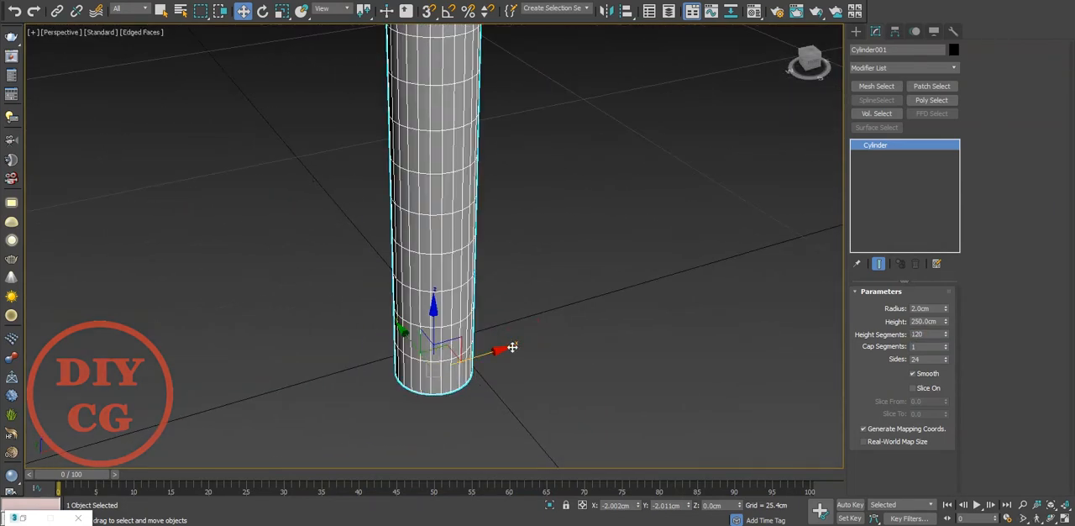
Step: Clone the cylinder as one instance along Y in the top view and place it touching the original
key(t)
scroll(446, 199, down, 4)
middle_drag(446, 199, 480, 312)
shift+drag(480, 312, 480, 115)
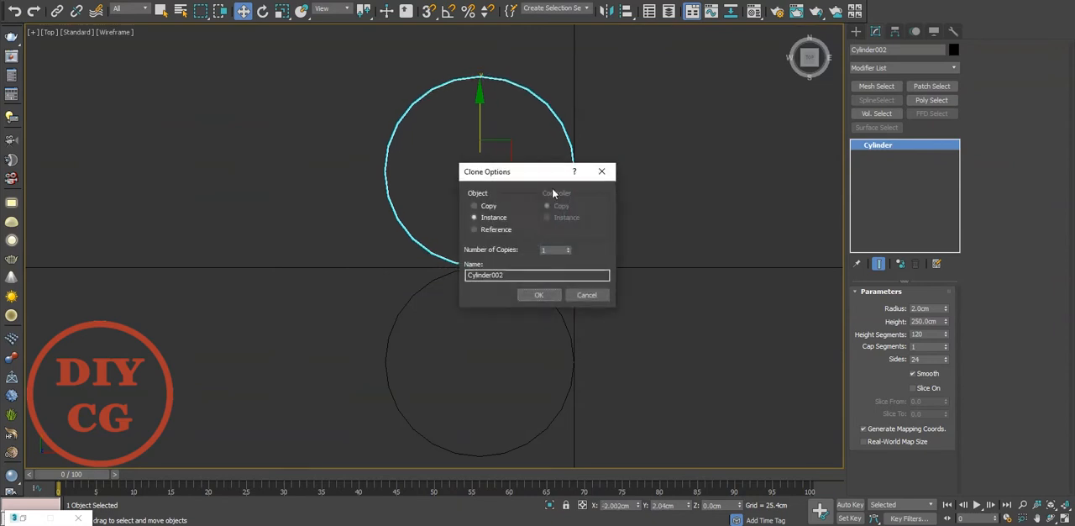
click(539, 294)
scroll(461, 270, up, 8)
scroll(440, 271, down, 8)
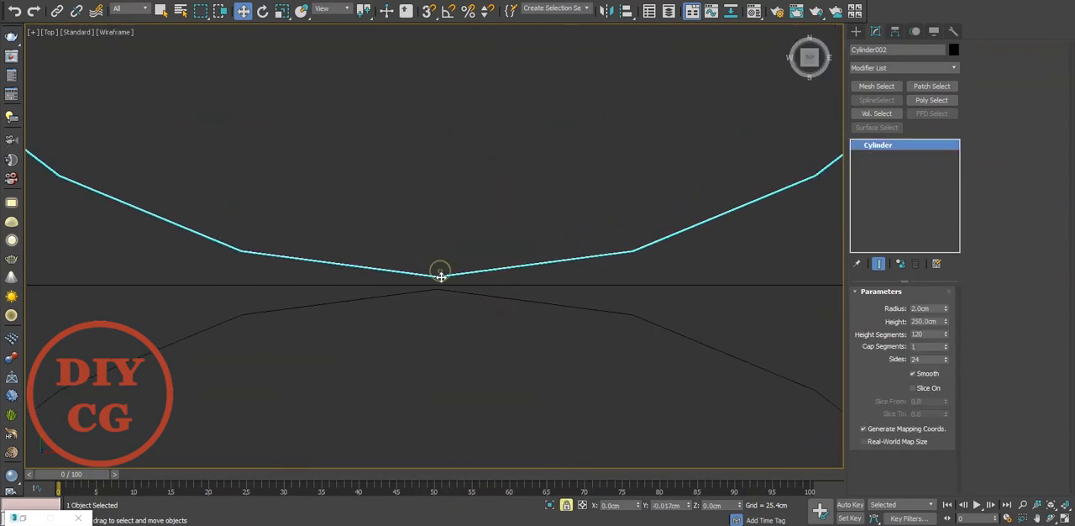
Step: Clone both cylinders together as instances along X and place the new pair touching the first pair
ctrl+click(420, 362)
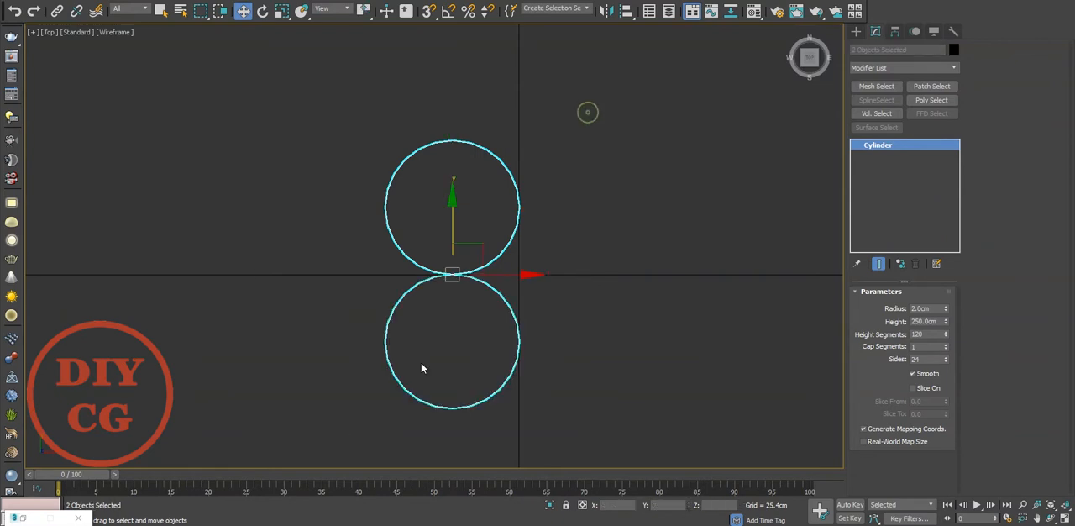
scroll(519, 274, up, 3)
shift+drag(496, 278, 685, 311)
click(541, 294)
scroll(541, 259, up, 10)
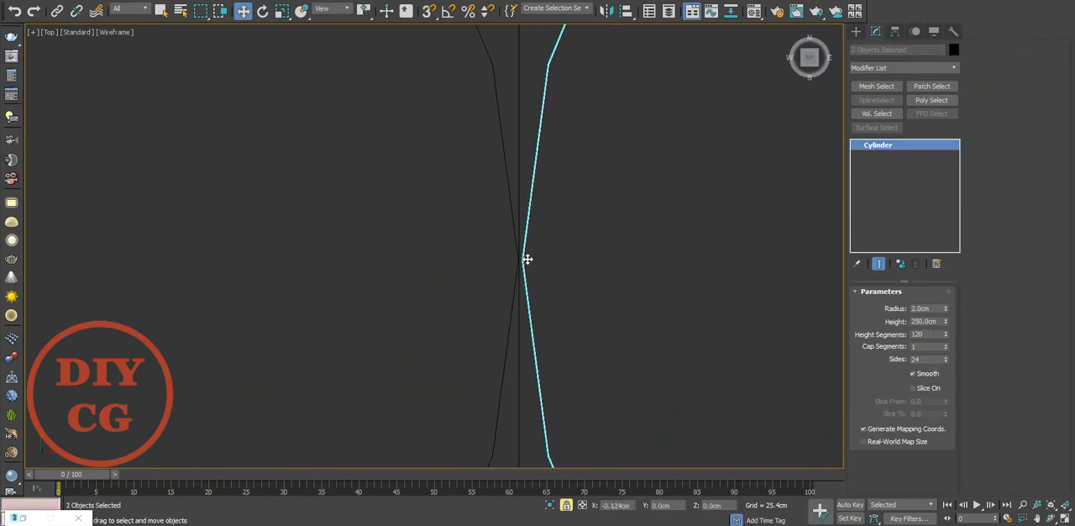
scroll(538, 272, down, 10)
scroll(558, 275, up, 6)
scroll(558, 275, up, 2)
scroll(669, 239, down, 2)
Step: Examine the bundle of four cylinders from several angles in the perspective view
click(714, 254)
key(p)
scroll(716, 252, down, 4)
scroll(535, 360, up, 4)
click(566, 220)
middle_drag(588, 220, 575, 331)
click(575, 329)
scroll(576, 324, down, 2)
scroll(556, 236, down, 2)
scroll(557, 239, up, 3)
Step: Try a Twist modifier with an angle of 193.5 on a single cylinder and remove it from the stack
click(524, 238)
click(892, 73)
scroll(899, 168, down, 10)
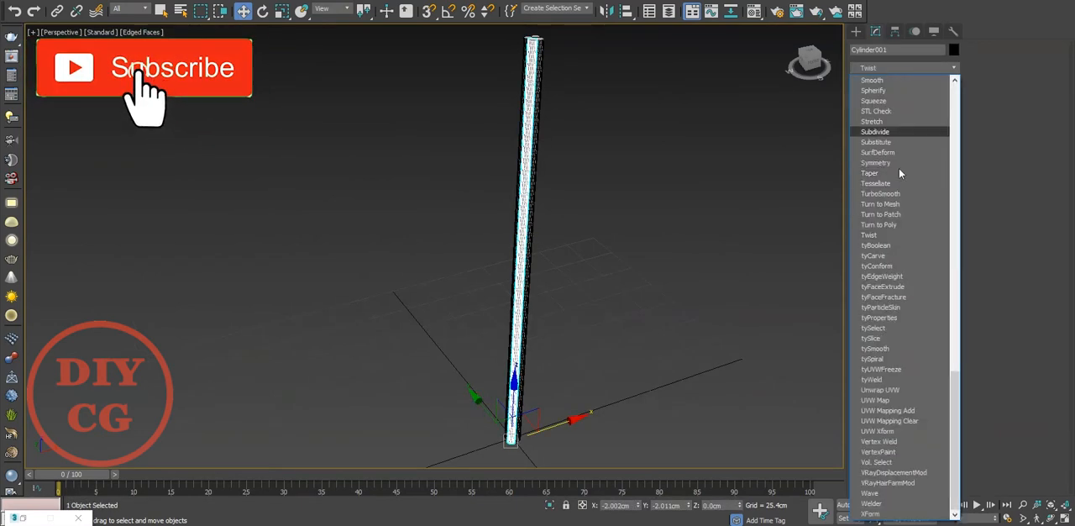
click(893, 233)
drag(931, 317, 935, 87)
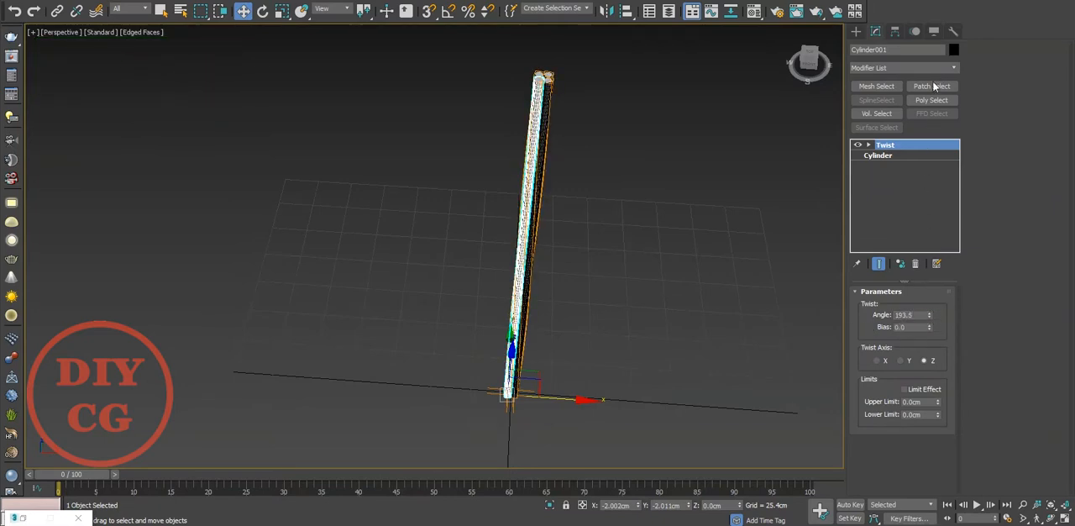
middle_drag(618, 94, 569, 219)
scroll(499, 256, up, 7)
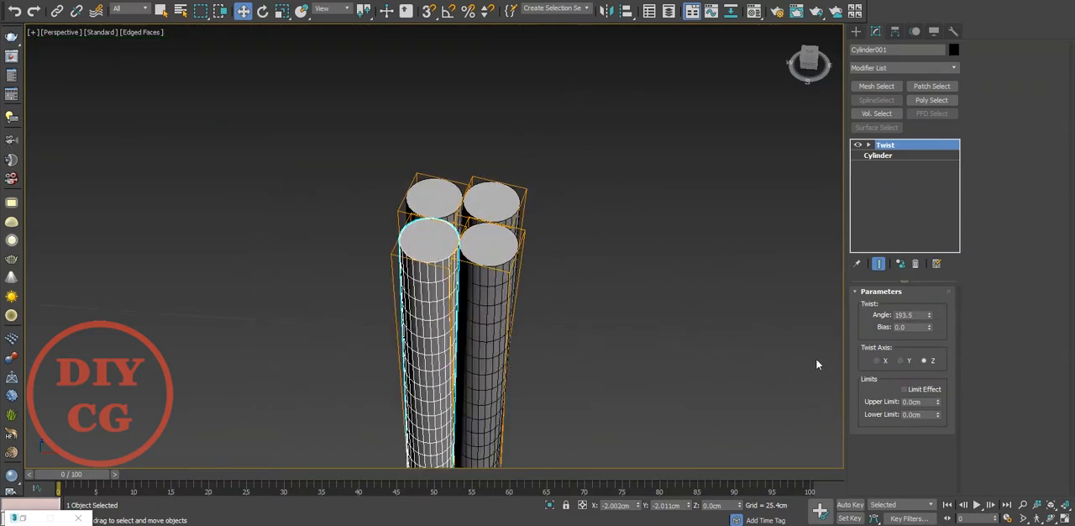
click(915, 263)
click(639, 252)
Step: Select all four cylinders and group them under the default group name
scroll(562, 190, down, 7)
drag(583, 168, 421, 432)
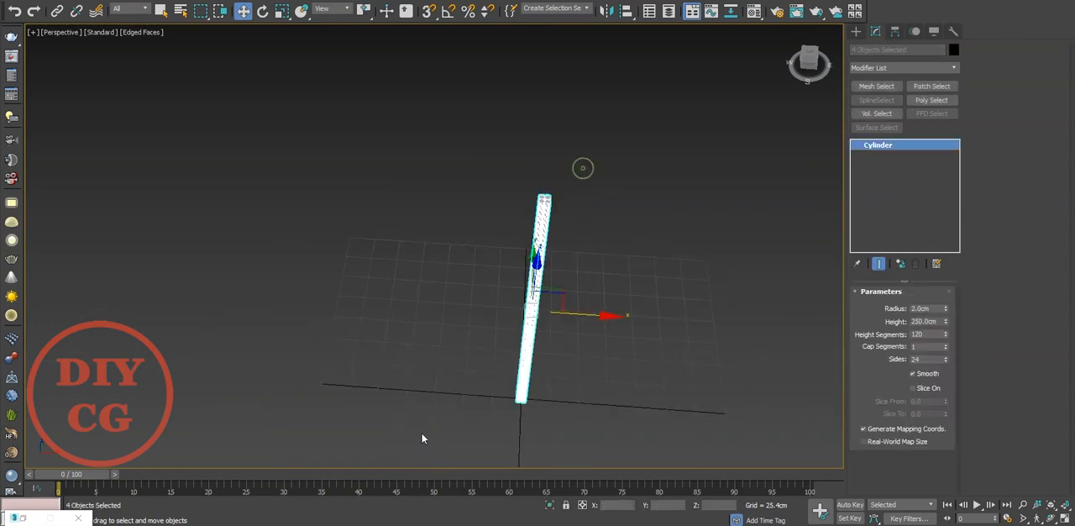
scroll(549, 270, up, 3)
alt+middle_drag(549, 271, 572, 280)
click(95, 1)
click(105, 6)
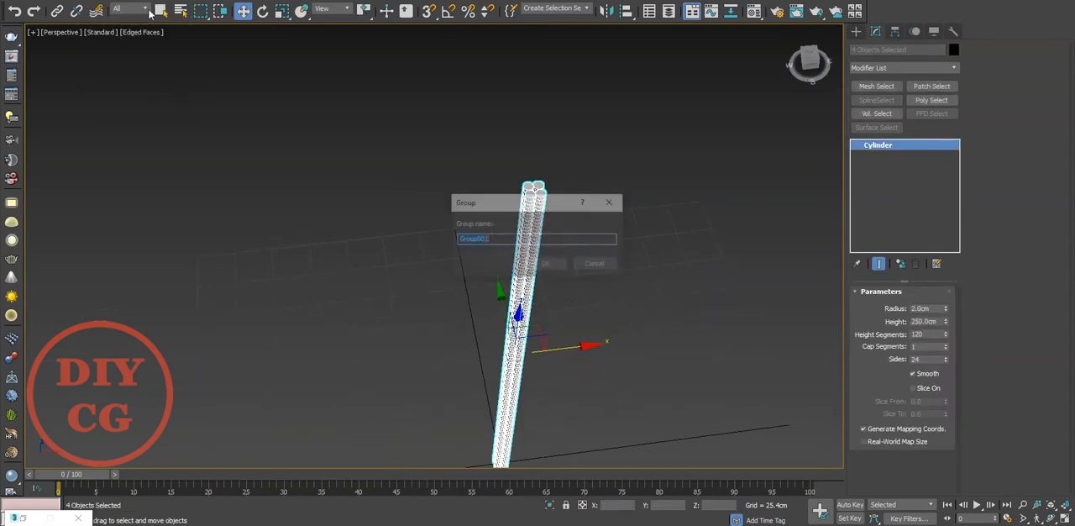
key(Return)
Step: Add a Twist modifier to the cylinder group and set the twist angle to 1000 about the Z axis
click(899, 67)
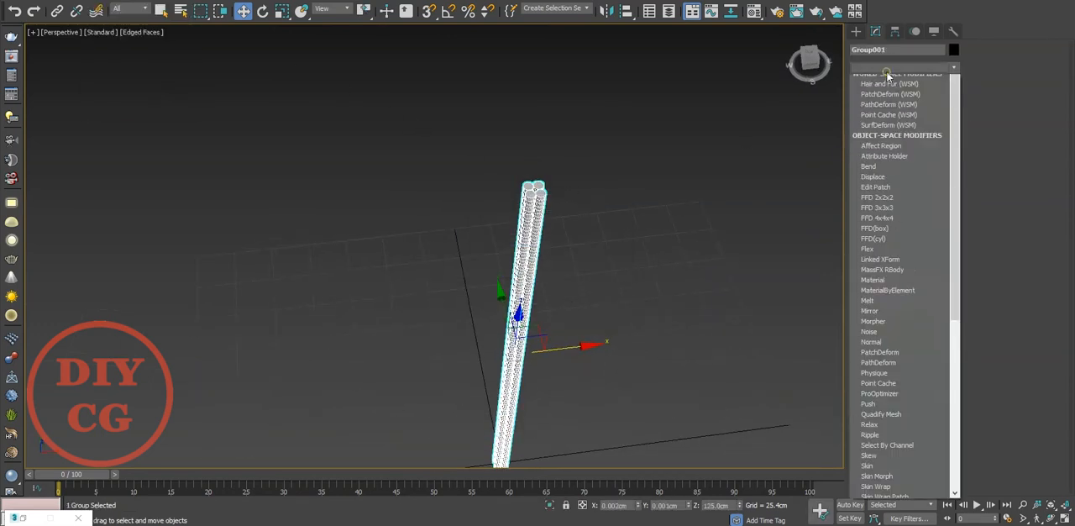
scroll(880, 318, down, 10)
click(880, 319)
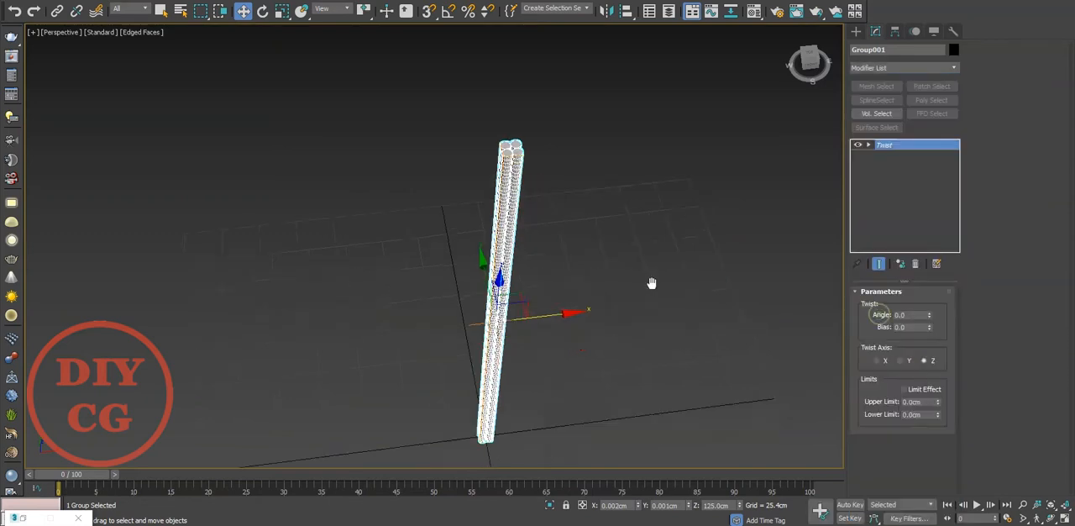
drag(931, 316, 904, 294)
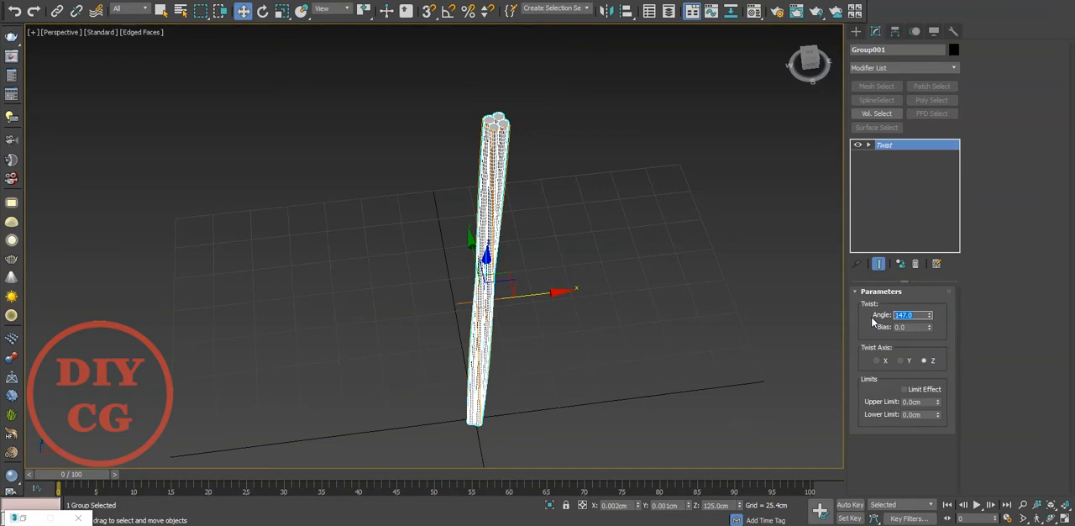
text(350)
key(Return)
text(1000)
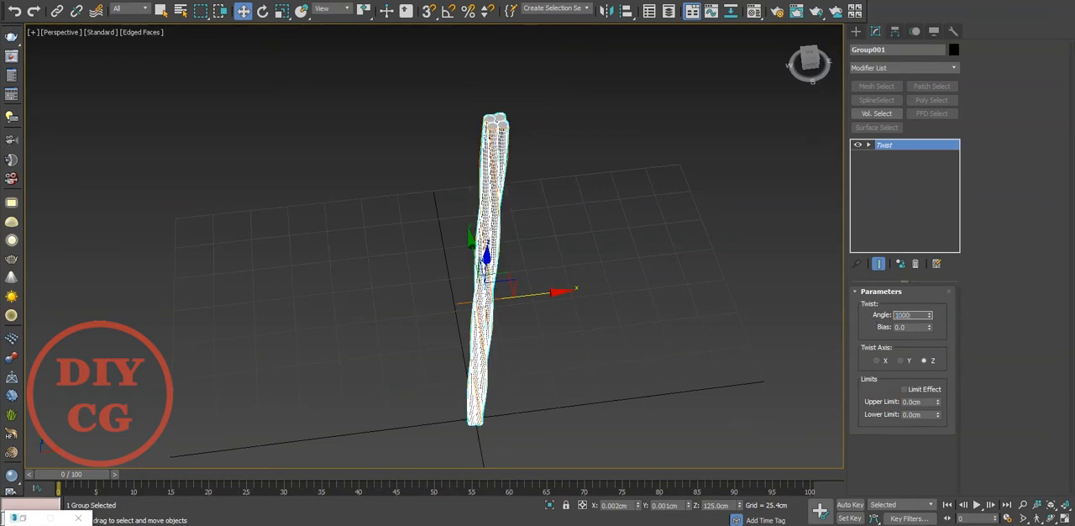
key(Return)
Step: Turn off the edged faces display, inspect the twisted rope up close and reselect the group
click(551, 369)
scroll(506, 340, up, 3)
key(F4)
mouse_move(504, 327)
alt+middle_down()
mouse_move(501, 252)
mouse_move(471, 270)
mouse_move(480, 310)
alt+middle_up()
scroll(422, 110, up, 5)
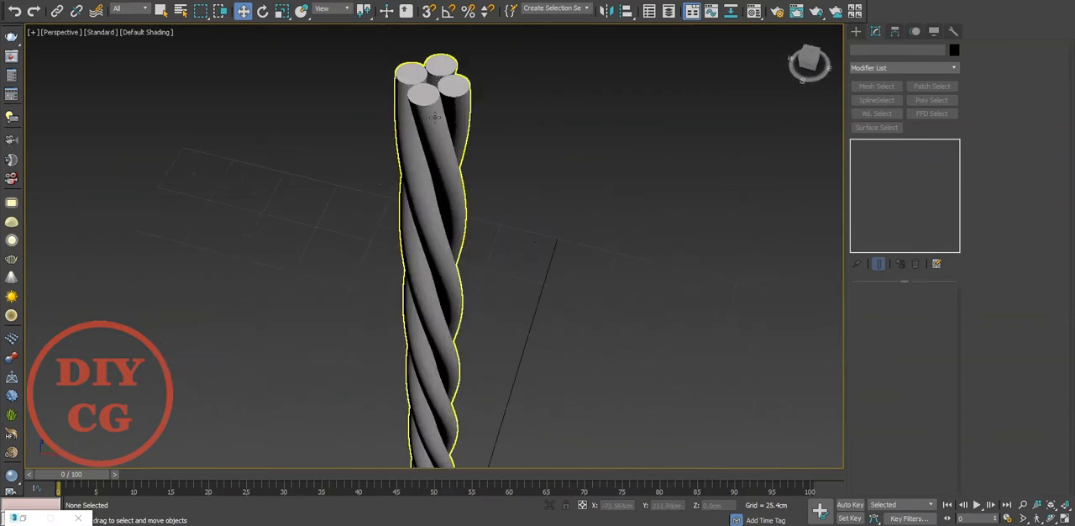
click(424, 112)
middle_drag(588, 163, 598, 252)
scroll(703, 319, down, 5)
middle_drag(701, 317, 668, 224)
scroll(635, 306, up, 2)
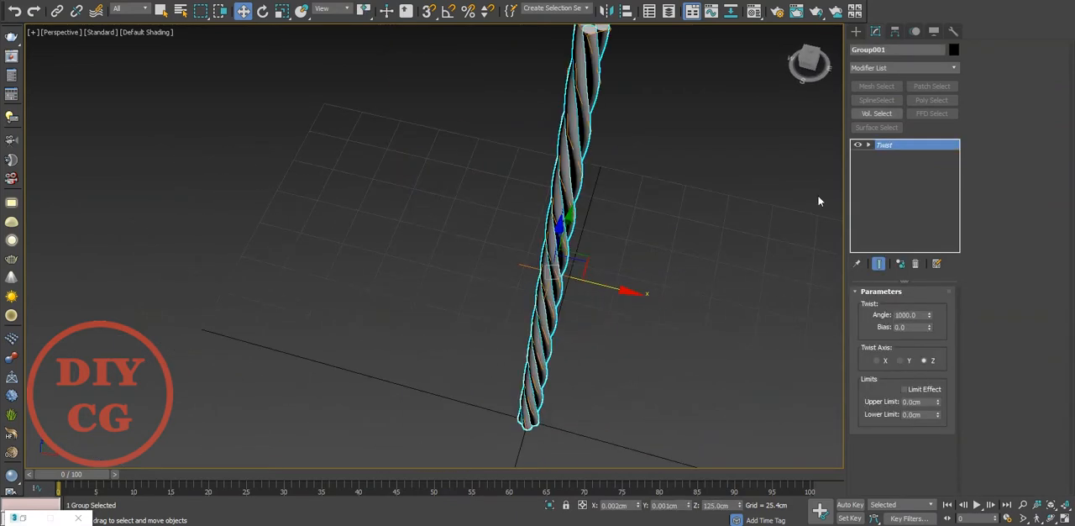
Step: Add a Bend modifier above the Twist and set its angle to 355 to curl the rope into a ring
click(905, 67)
key(b)
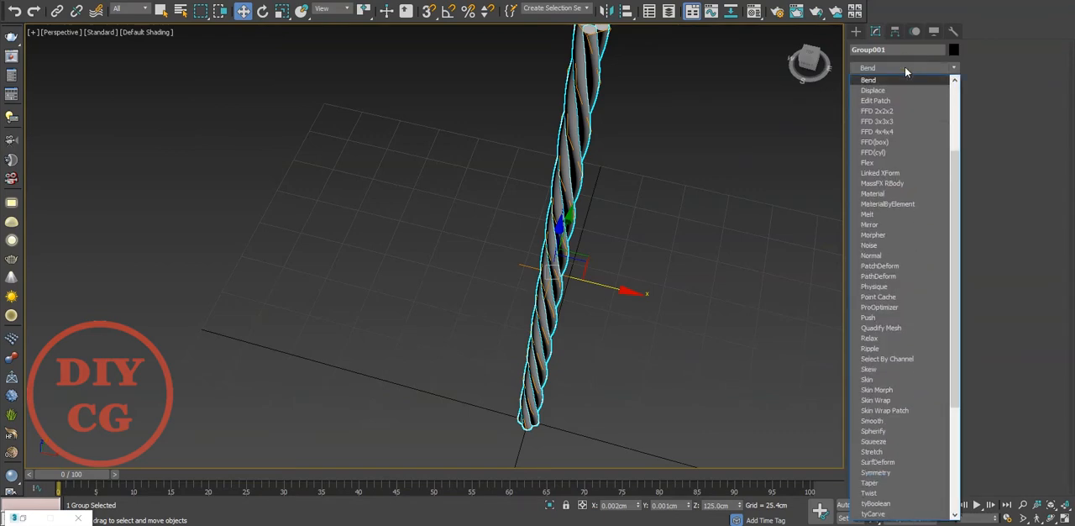
click(901, 78)
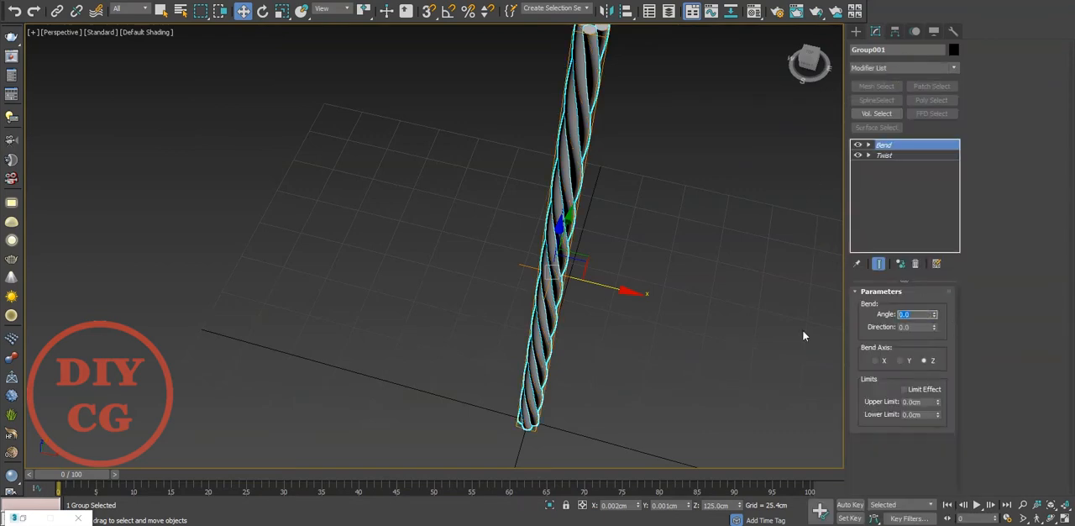
key(Return)
alt+middle_drag(653, 382, 681, 320)
drag(933, 315, 934, 320)
middle_drag(711, 340, 696, 290)
scroll(698, 291, down, 3)
click(692, 377)
click(706, 229)
middle_drag(687, 246, 670, 256)
scroll(652, 269, up, 4)
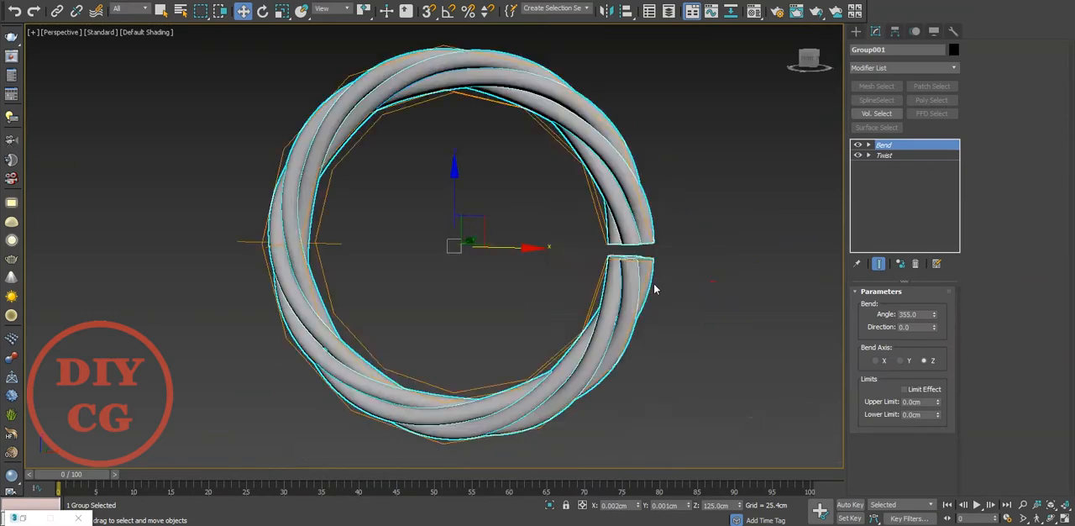
Step: Rotate the rope ring -90 degrees about X so that it lies flat
scroll(652, 288, down, 4)
key(e)
drag(603, 222, 616, 168)
middle_drag(606, 239, 628, 206)
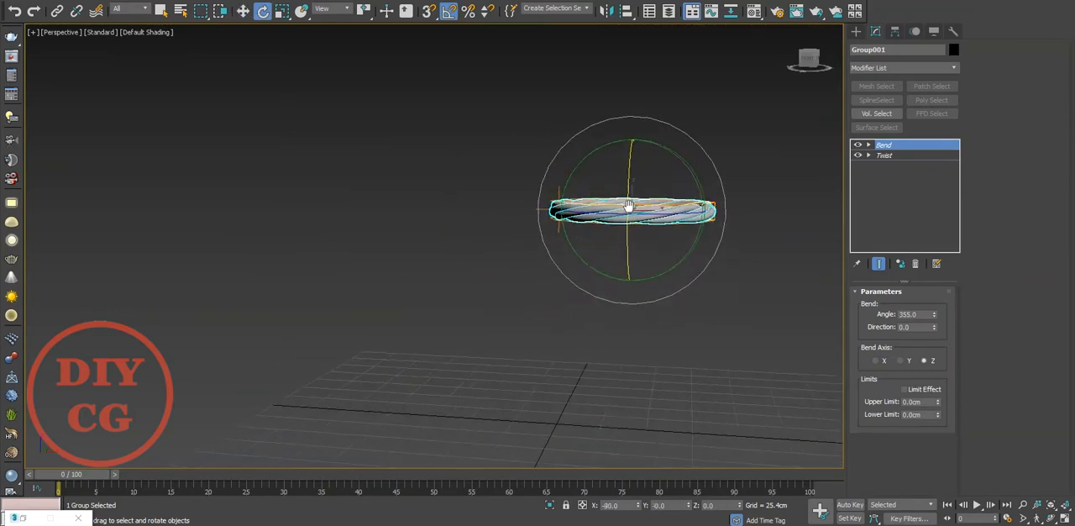
Step: Move the flat ring down onto the ground grid and centre it near the origin in the front view
key(w)
key(f)
scroll(541, 139, up, 3)
middle_drag(446, 109, 595, 95)
drag(595, 96, 504, 371)
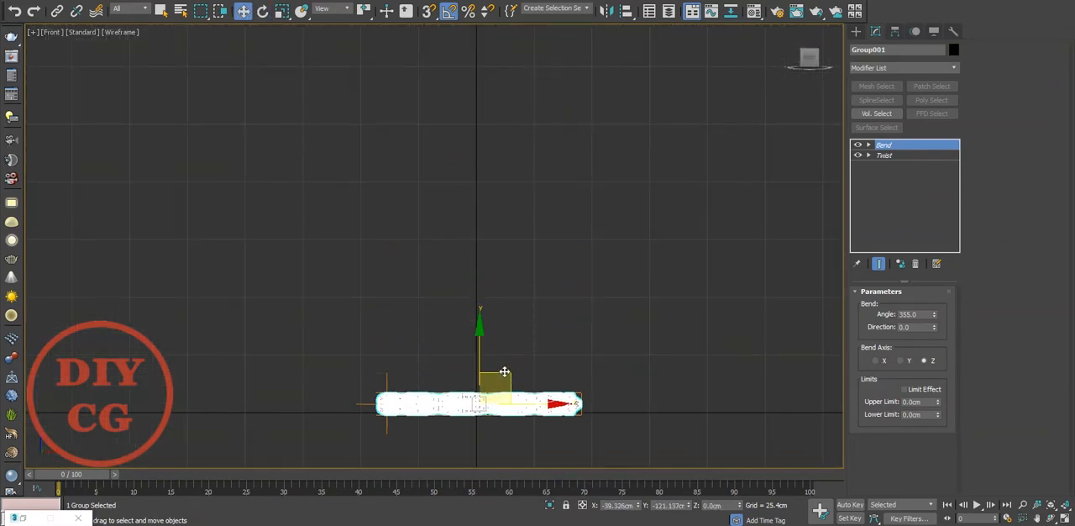
Step: Rotate the ring -90 degrees about Z so that its gap faces the front
key(p)
click(604, 292)
mouse_move(604, 291)
alt+middle_down()
mouse_move(488, 339)
mouse_move(430, 344)
mouse_move(583, 329)
alt+middle_up()
click(454, 344)
key(e)
drag(582, 290, 527, 293)
click(574, 433)
alt+middle_drag(574, 434, 630, 387)
click(635, 366)
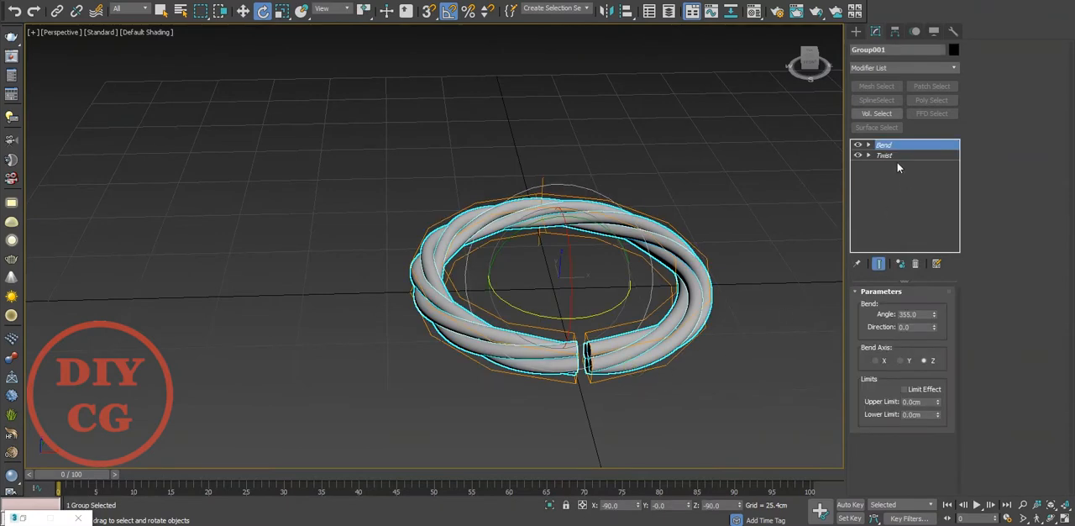
Step: Scale the rope ring up uniformly and deselect it
key(r)
drag(548, 270, 559, 245)
click(721, 140)
alt+middle_drag(721, 141, 672, 180)
alt+middle_drag(696, 314, 645, 331)
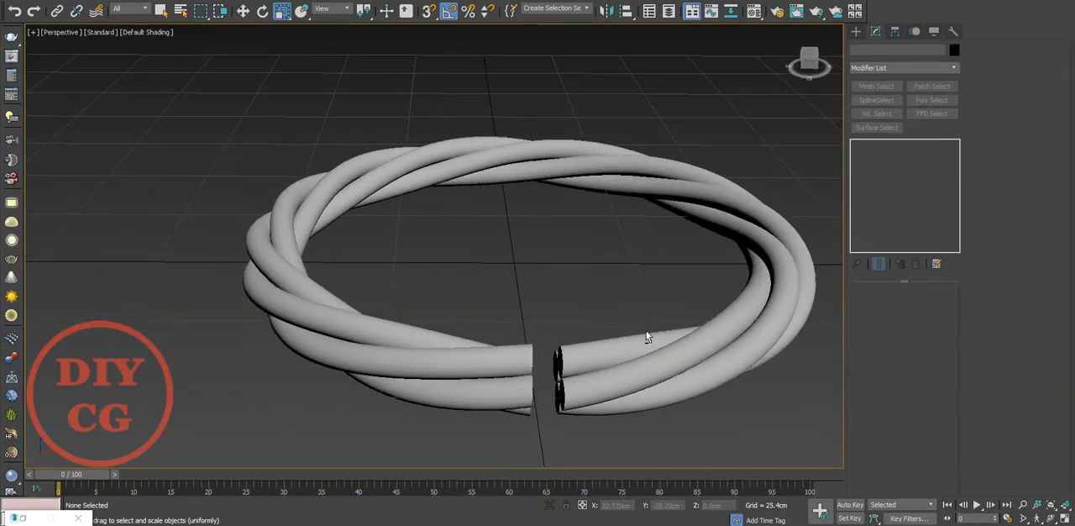
Step: Create a cylinder around the rope's cross-section in the left view, about 6.7 cm in radius and 1.6 cm high
key(t)
scroll(645, 329, up, 5)
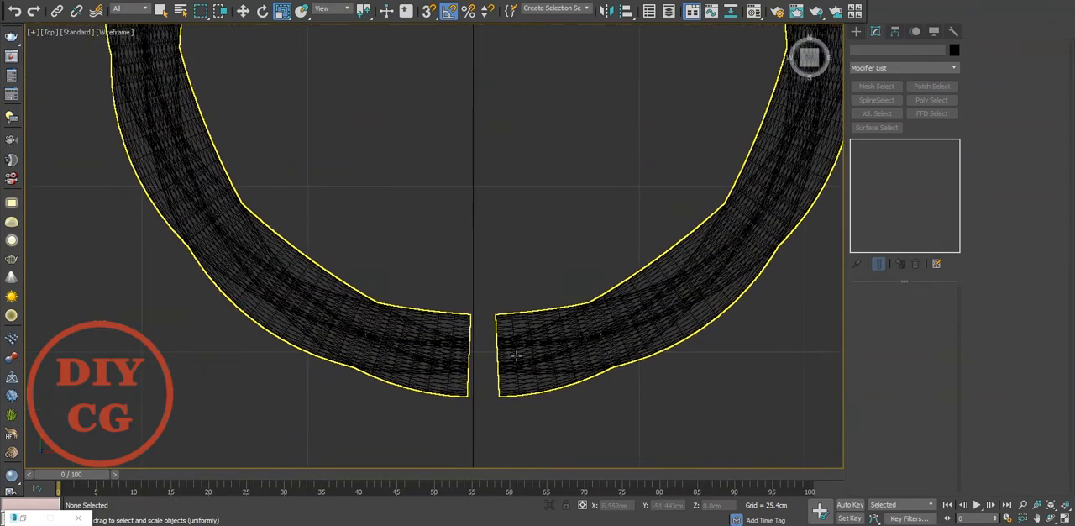
scroll(516, 357, up, 2)
click(856, 31)
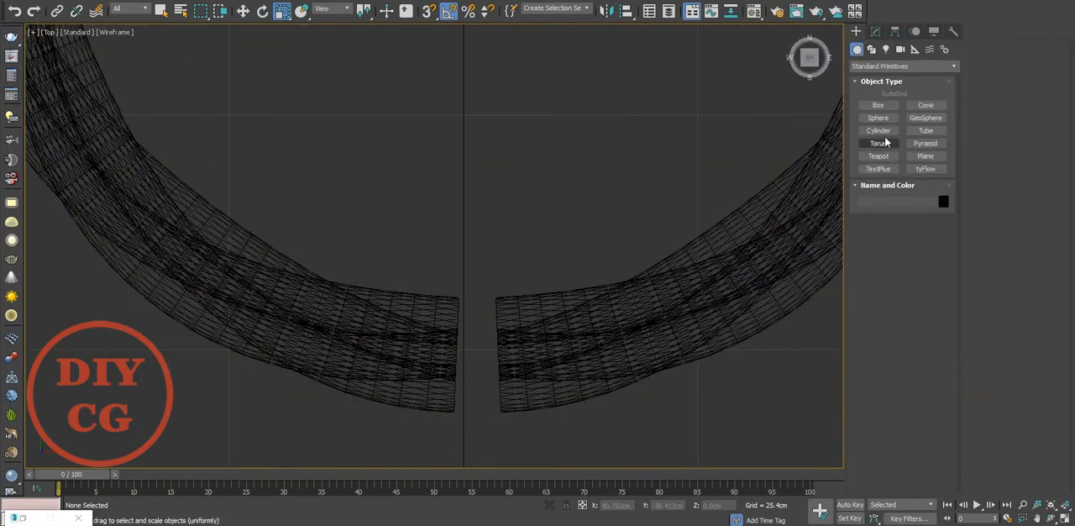
click(878, 130)
key(l)
scroll(515, 353, up, 6)
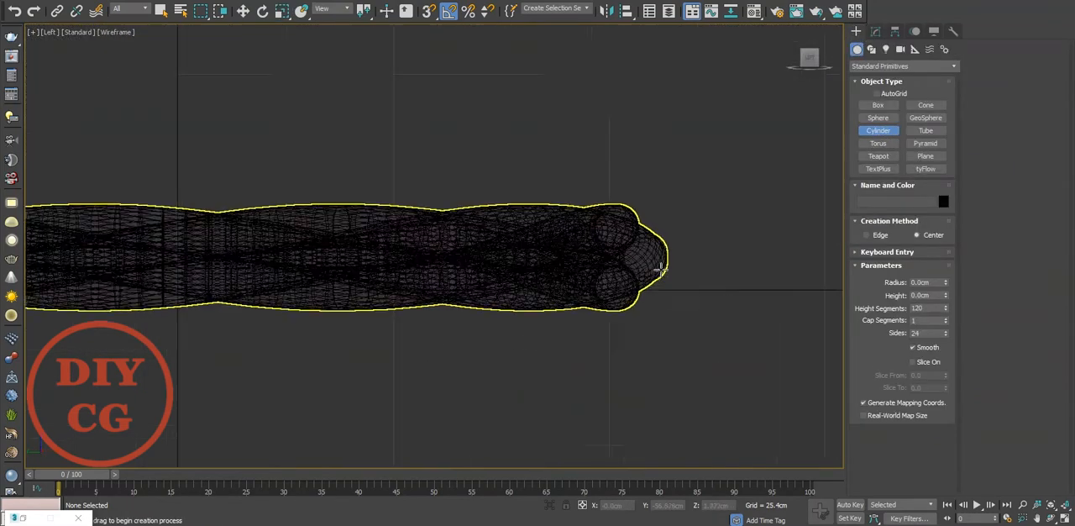
scroll(667, 277, down, 5)
middle_drag(252, 307, 841, 319)
scroll(412, 303, up, 5)
drag(415, 297, 558, 379)
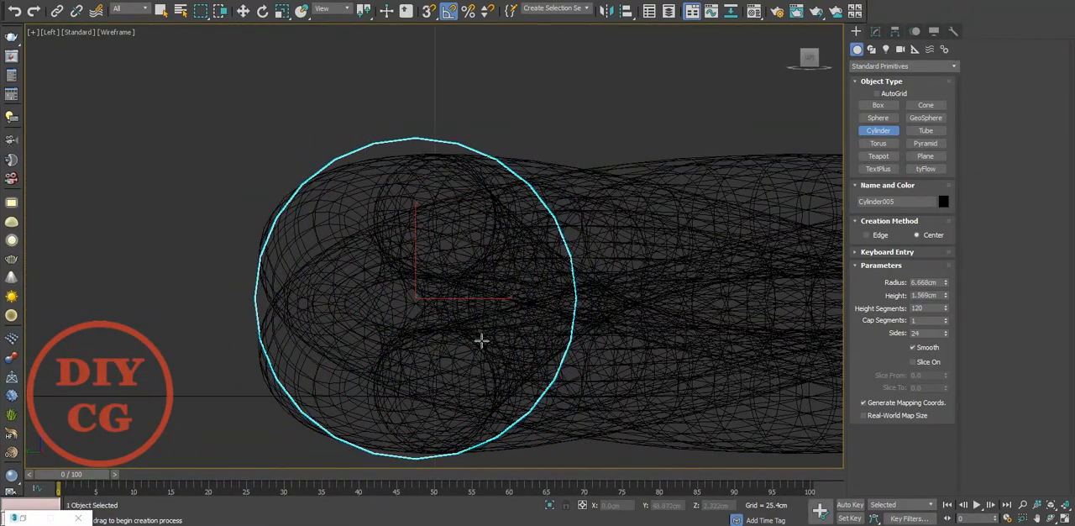
Step: Move the new short cylinder in the top view into the gap between the rope's two ends
key(r)
key(t)
key(z)
scroll(518, 278, down, 5)
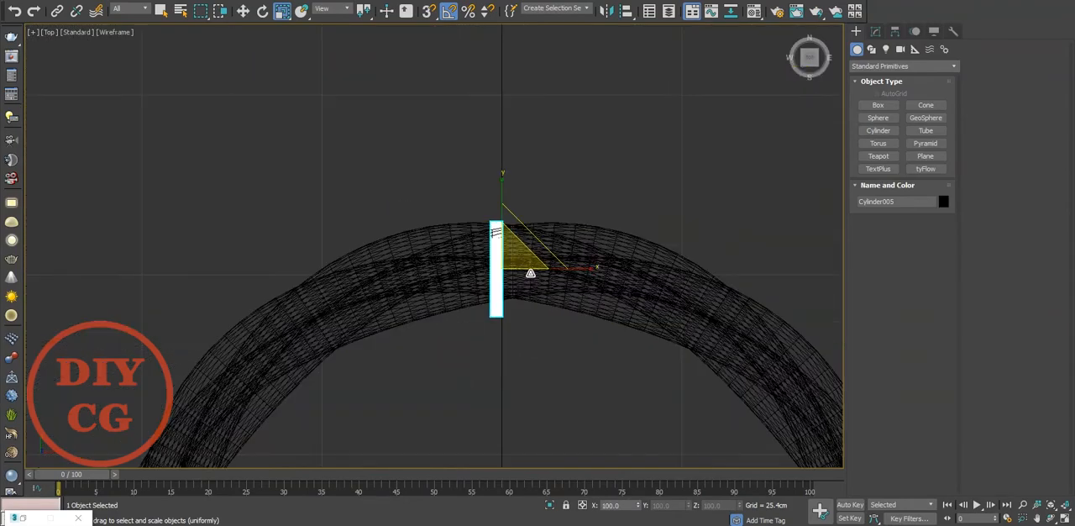
middle_drag(531, 273, 570, 154)
scroll(571, 154, down, 5)
key(w)
drag(576, 123, 580, 378)
scroll(568, 417, up, 4)
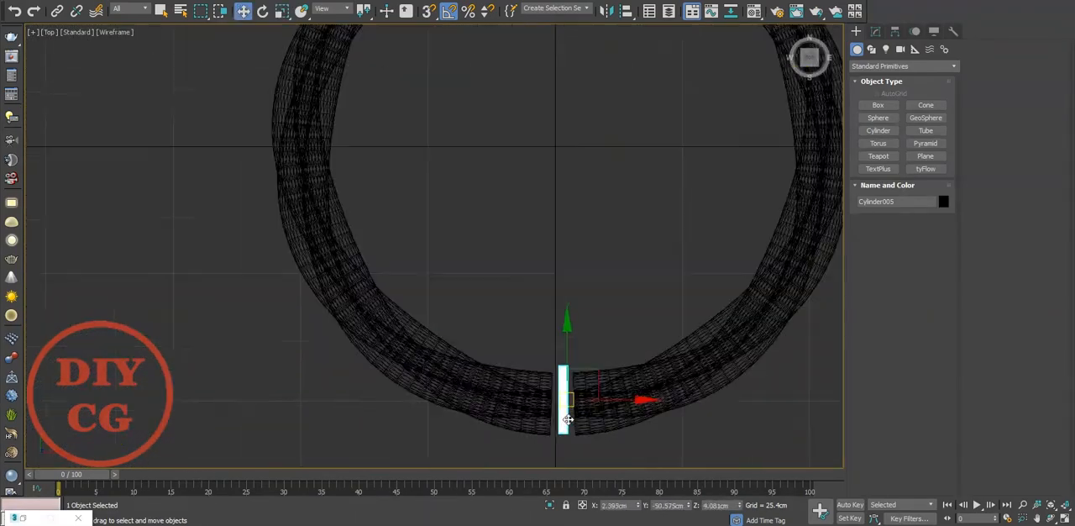
scroll(568, 418, up, 3)
Step: Reduce the short cylinder's height segments to 1 and check its fit in the gap in perspective
click(875, 31)
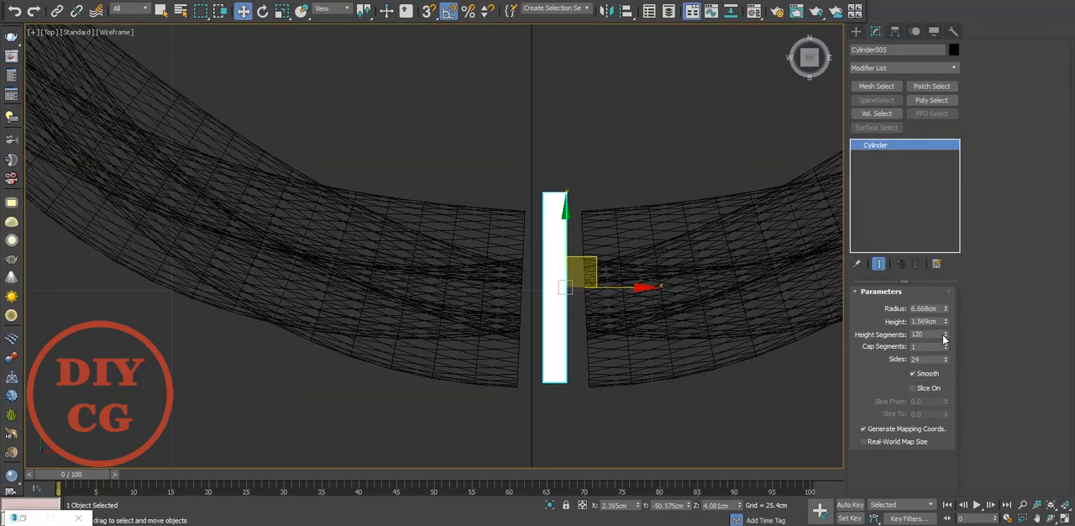
right_click(945, 337)
middle_drag(694, 318, 636, 350)
key(p)
scroll(665, 322, down, 5)
scroll(636, 350, up, 7)
mouse_move(551, 356)
middle_down()
mouse_move(568, 367)
mouse_move(566, 357)
middle_up()
Step: Assign the grey material Material #22 to the short cylinder
key(m)
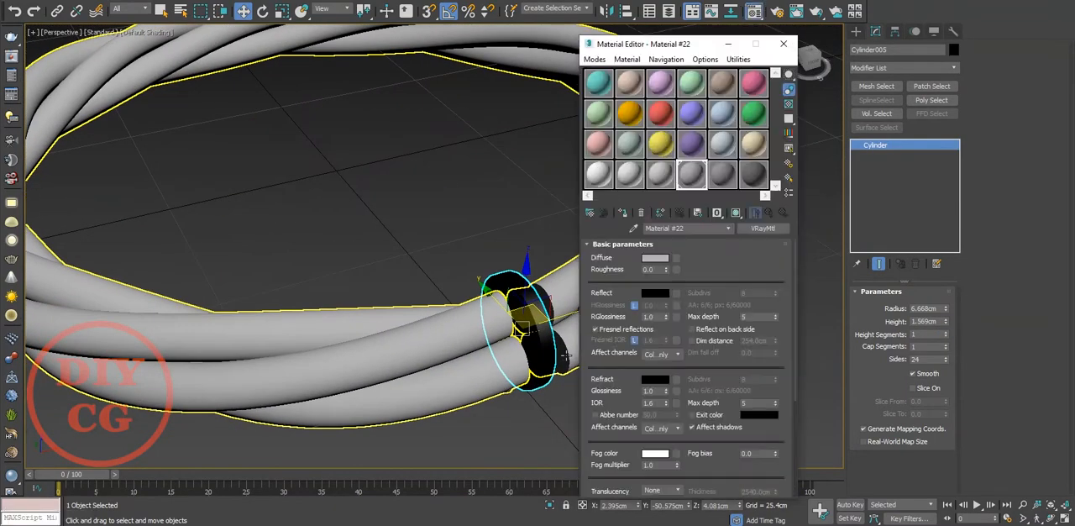
click(626, 214)
key(m)
scroll(523, 274, up, 6)
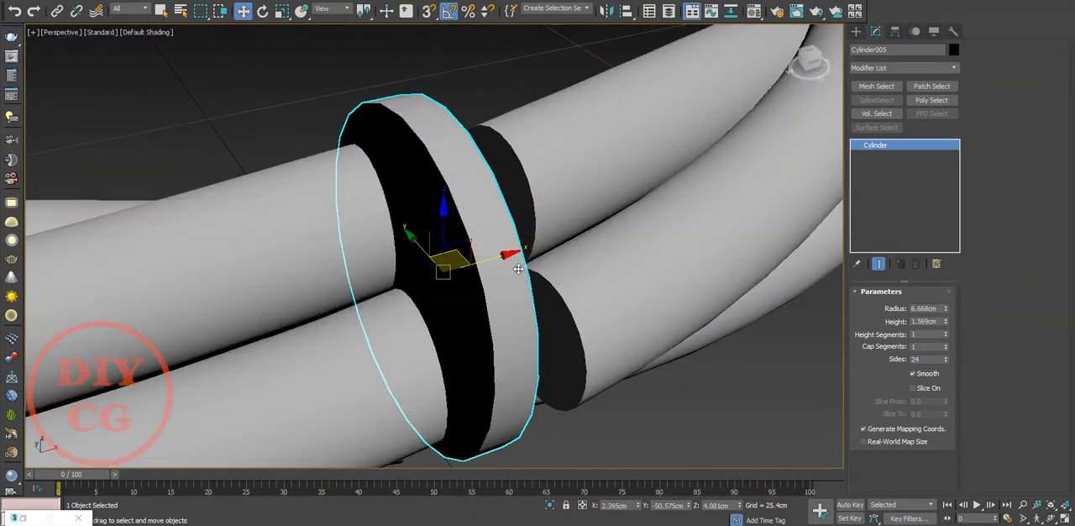
Step: Move the short cylinder onto the rope end on the gap's right side and rotate it in the top view to match that end
drag(468, 260, 516, 258)
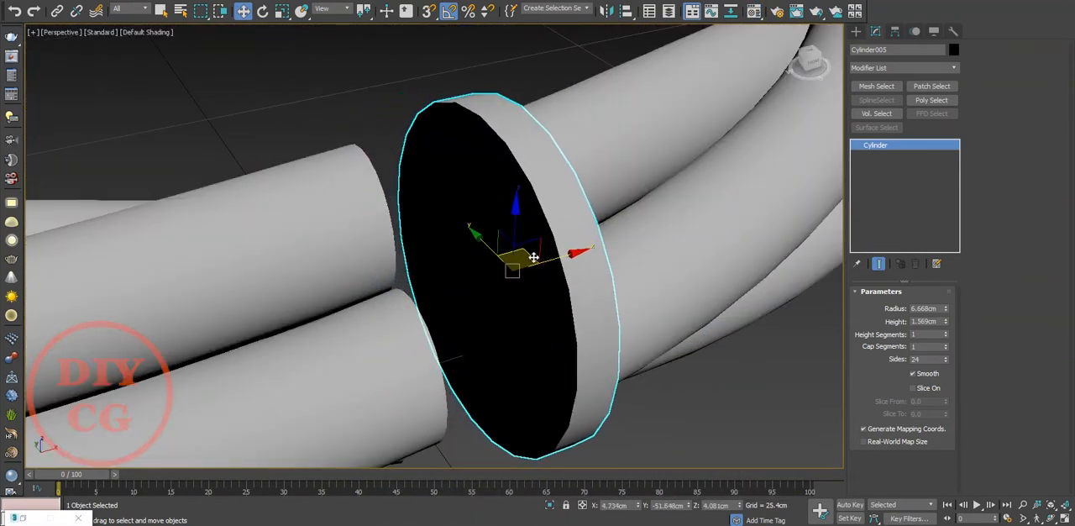
key(t)
middle_drag(512, 202, 519, 220)
key(e)
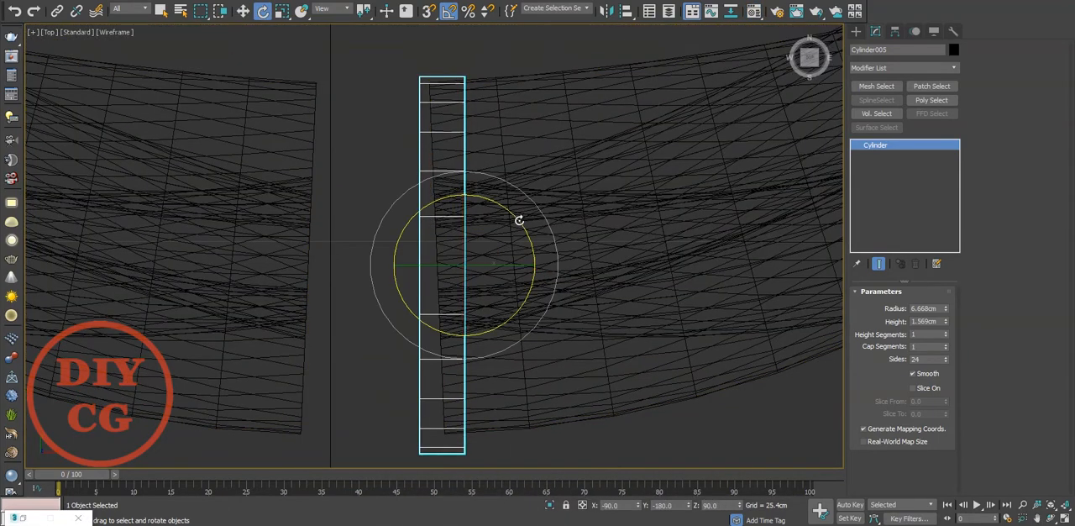
drag(520, 218, 513, 214)
middle_drag(513, 213, 528, 237)
key(w)
drag(498, 259, 509, 250)
Step: Reduce the short cylinder's radius to about 6.4 cm so it fits closely around the rope end
drag(945, 310, 947, 331)
key(p)
alt+middle_drag(551, 392, 425, 178)
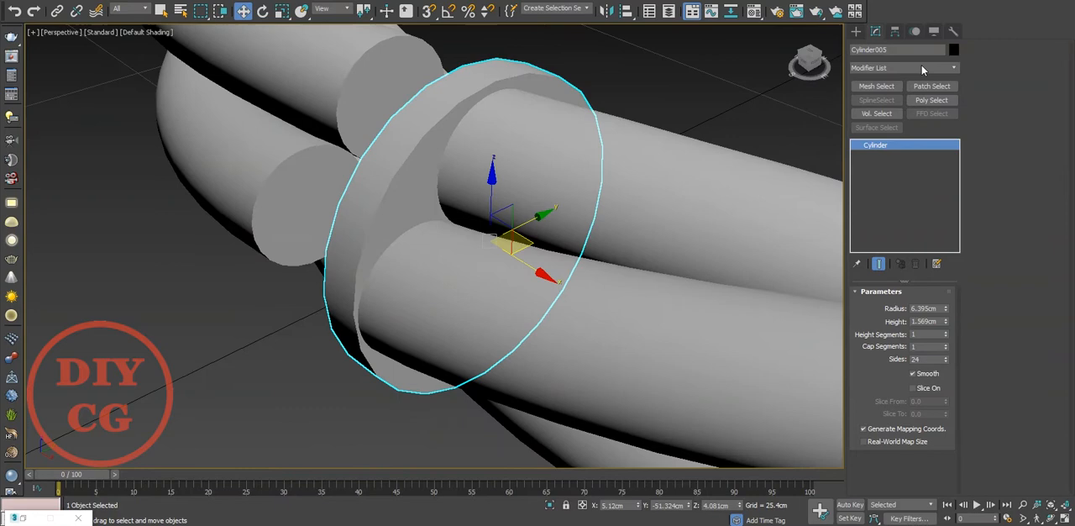
Step: Convert the short cylinder to an Editable Poly and delete both of its end caps
right_click(436, 150)
click(580, 291)
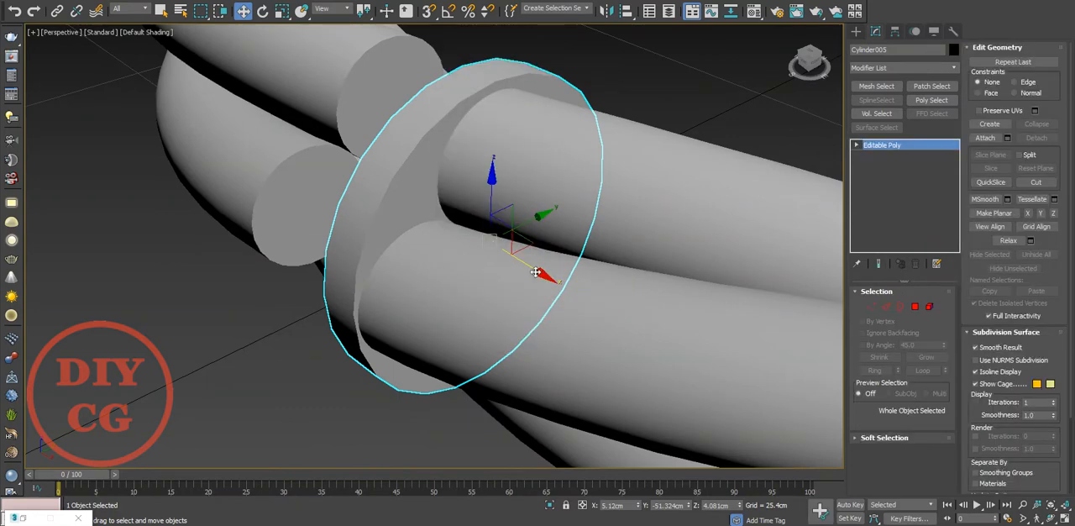
key(4)
key(Delete)
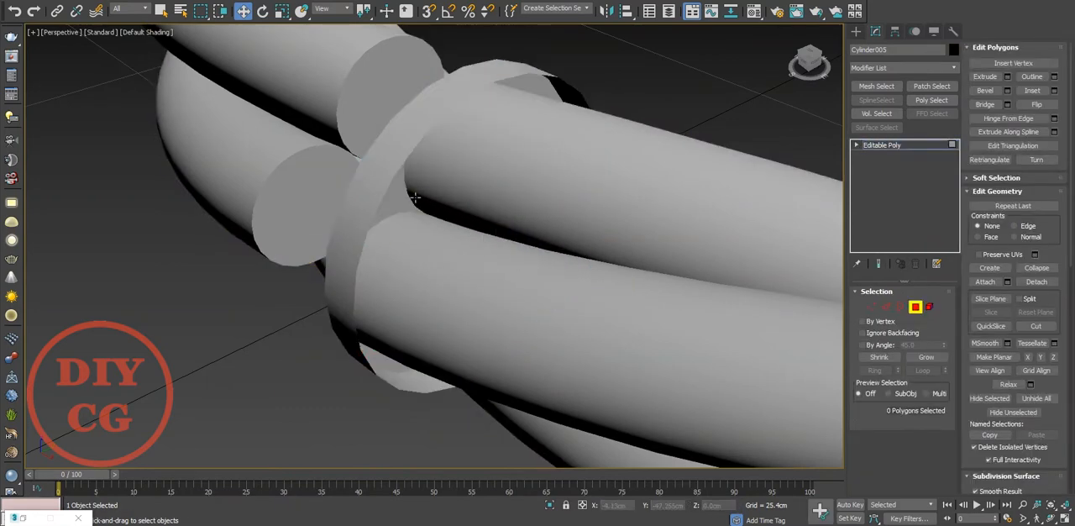
Step: Extend the cylinder's open border away from the gap along the rope's curve in four new segments
key(F4)
key(3)
click(394, 174)
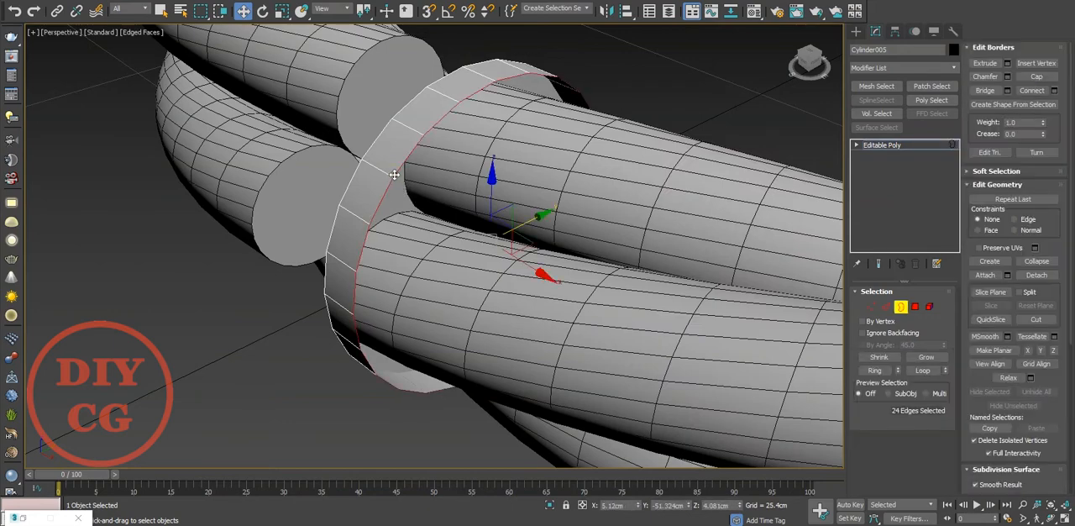
key(t)
key(F3)
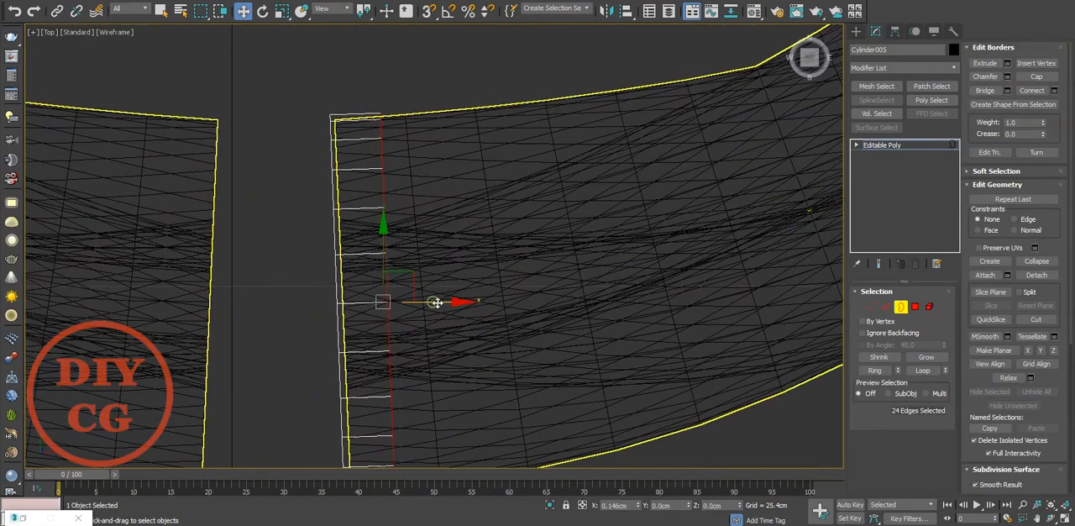
middle_drag(435, 302, 499, 251)
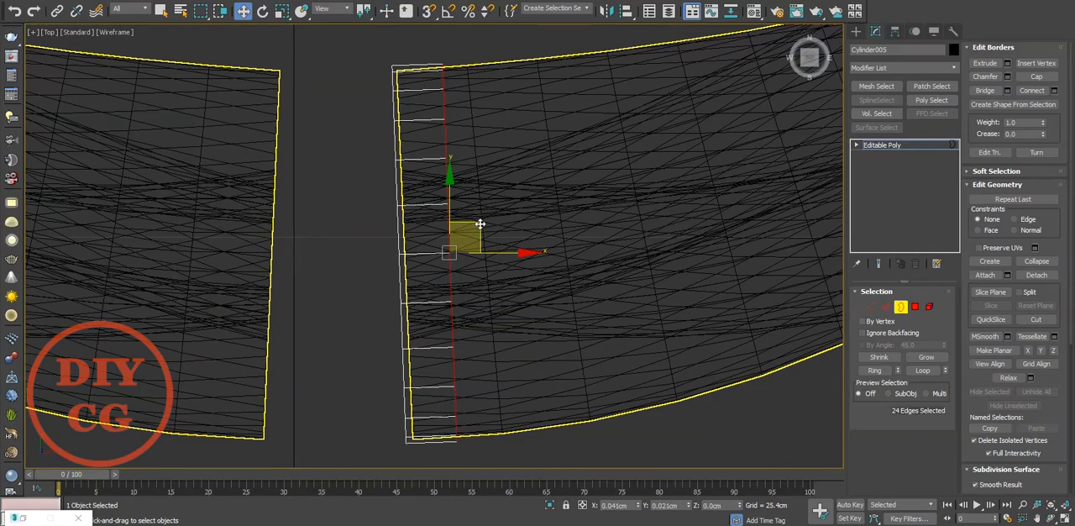
middle_drag(481, 227, 472, 233)
shift+drag(474, 233, 621, 216)
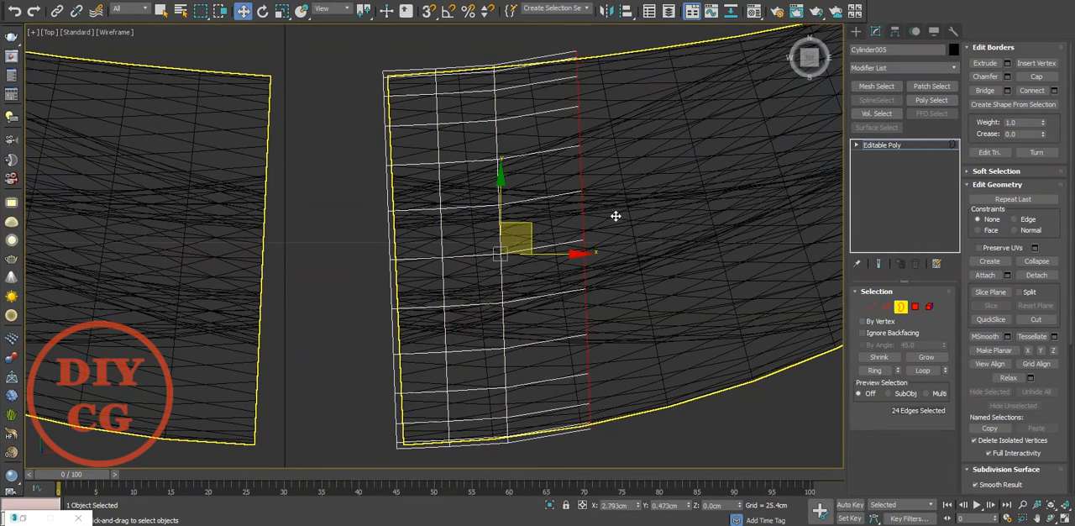
middle_drag(600, 221, 585, 235)
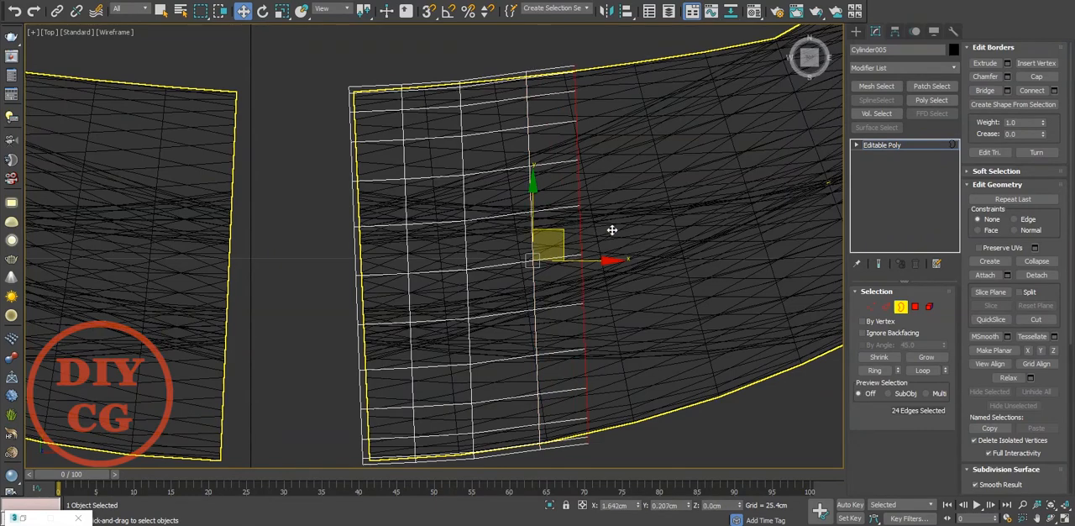
shift+drag(613, 229, 680, 215)
middle_drag(664, 249, 659, 248)
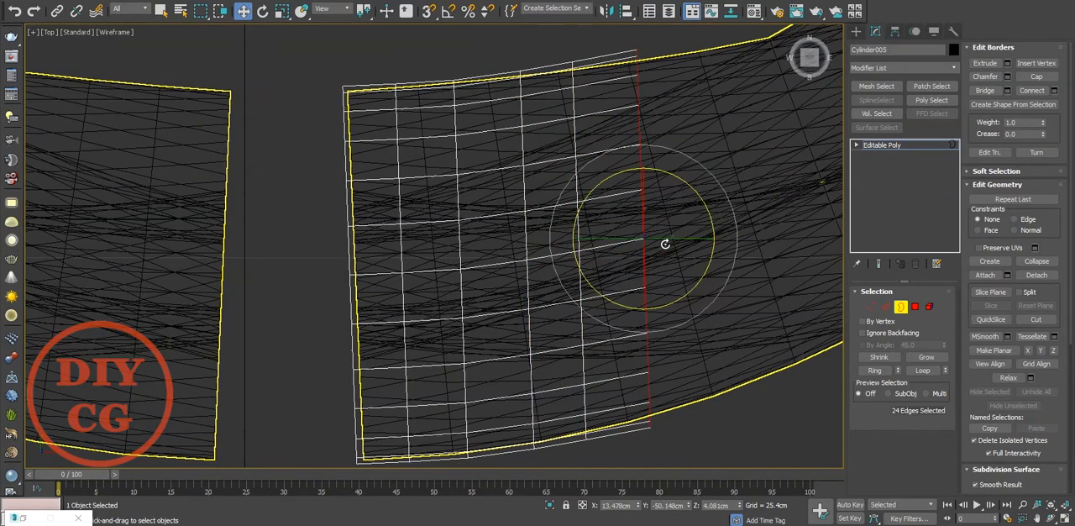
Step: Rotate the sleeve's end border to follow the rope's curve and scale it down slightly
key(e)
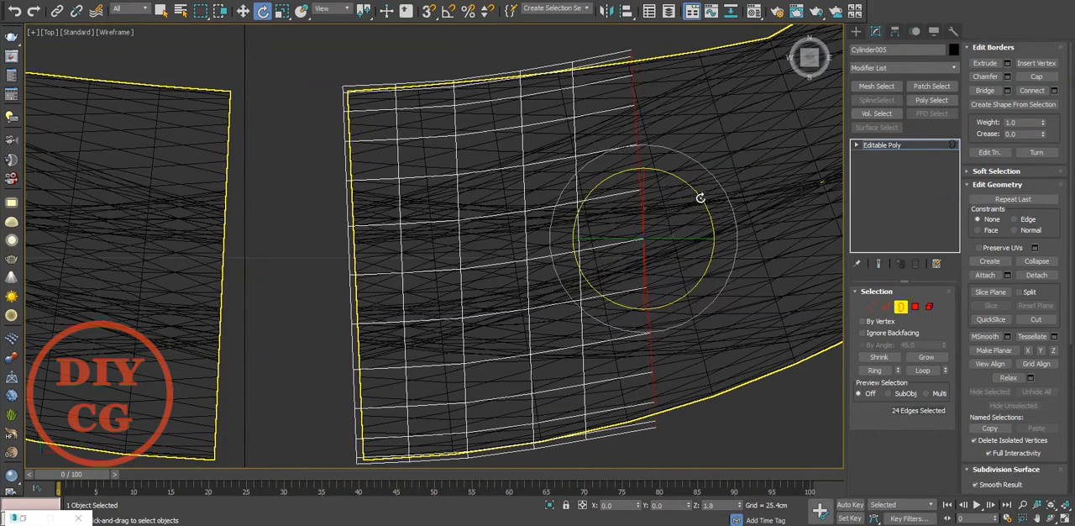
key(r)
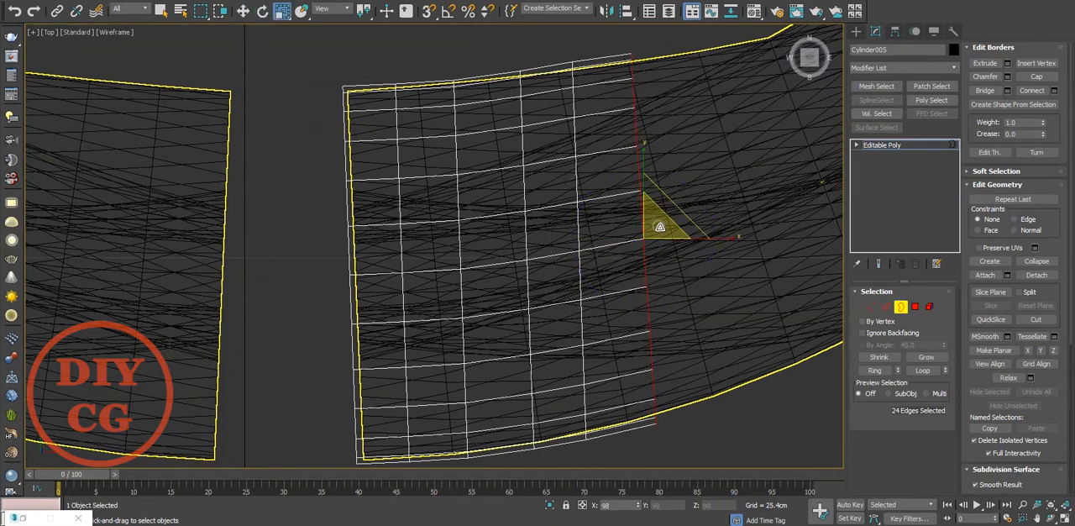
middle_drag(658, 228, 653, 235)
key(w)
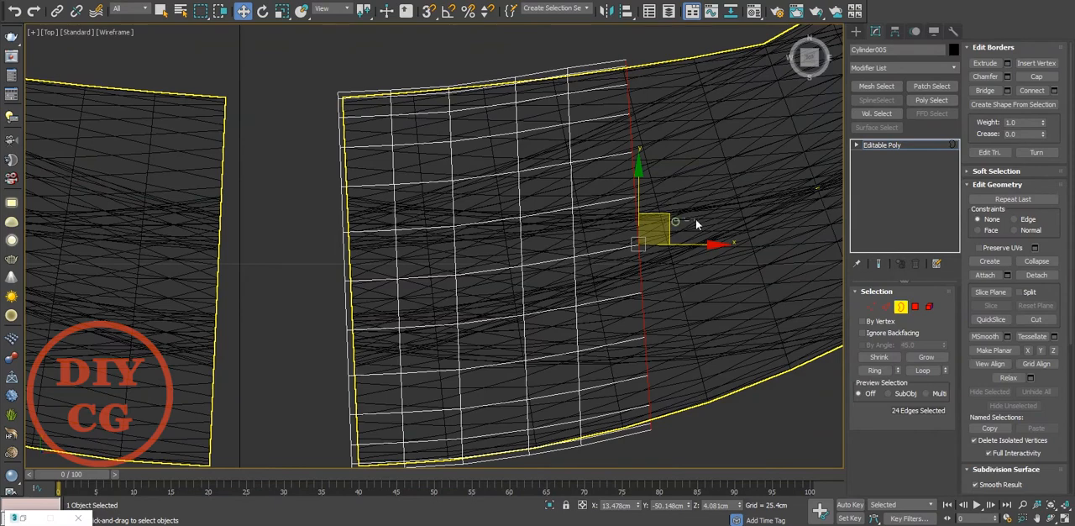
Step: Extend the sleeve by one more segment along the rope and scale its end border to fit
click(694, 223)
click(639, 225)
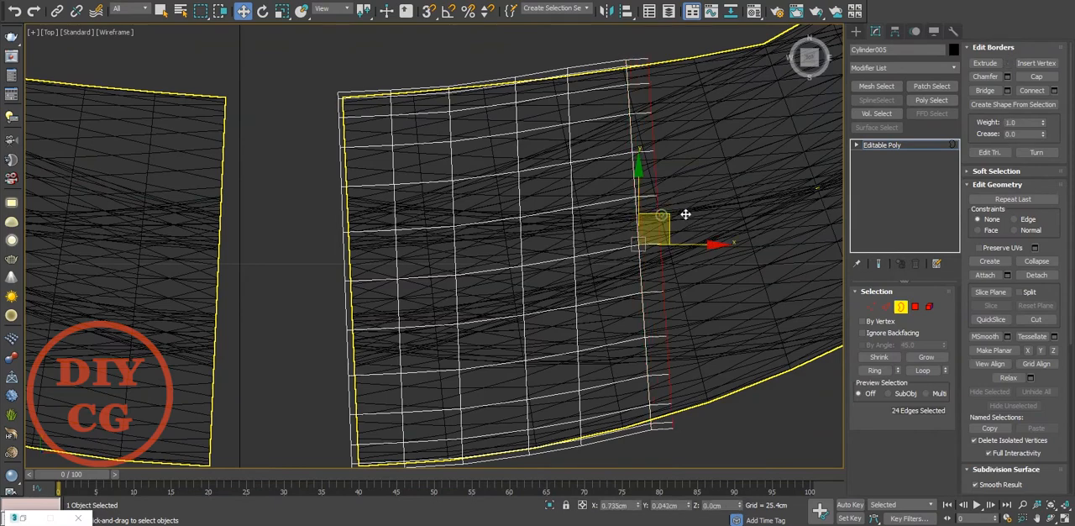
key(r)
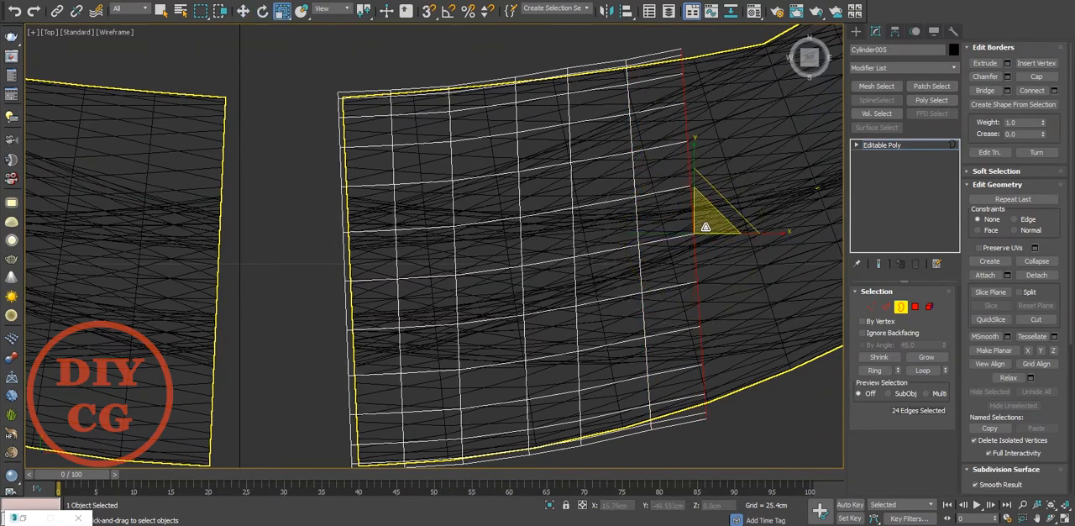
drag(705, 226, 696, 192)
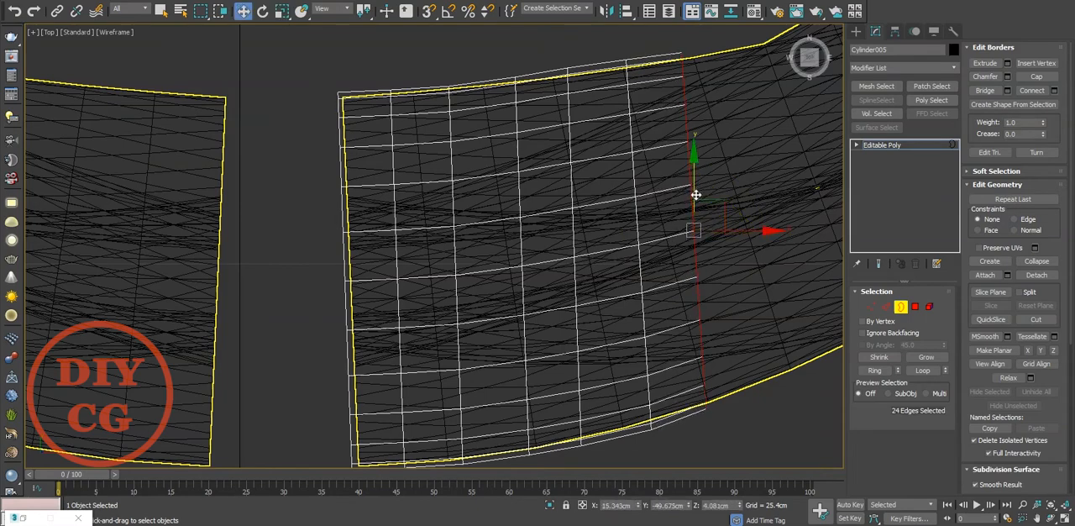
Step: Fine-tune the scale of the sleeve's end border in perspective, deselect it and inspect the sleeve on the rope
key(p)
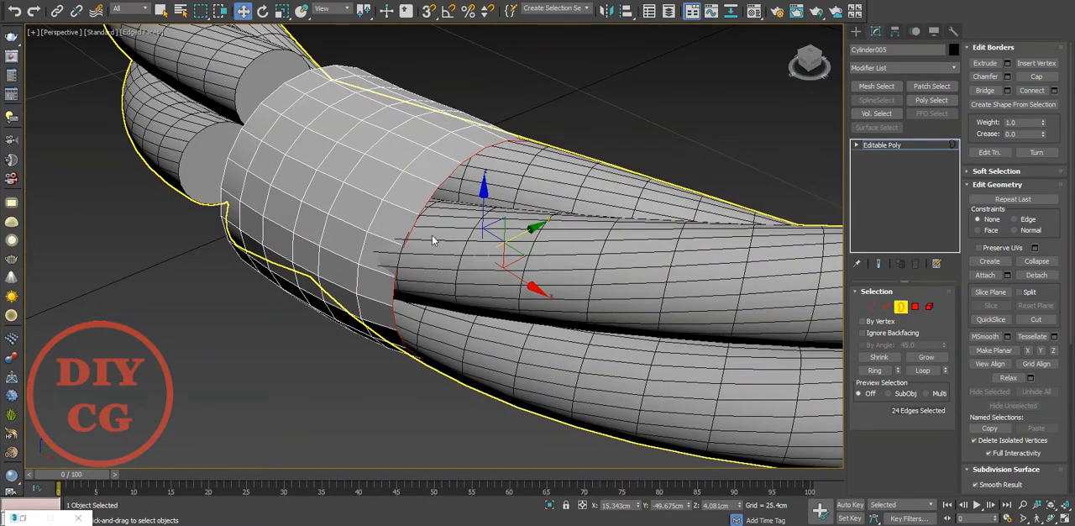
key(e)
key(r)
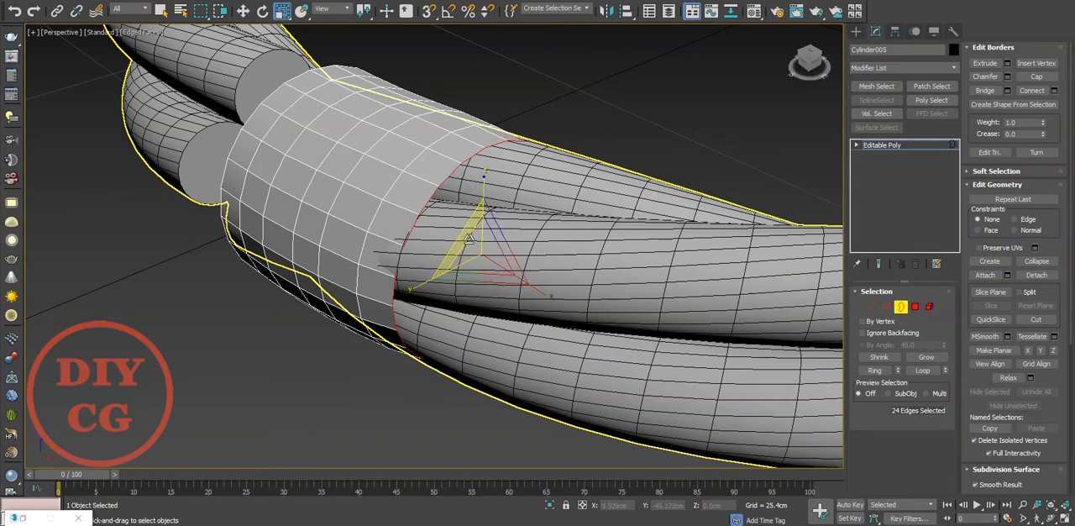
drag(469, 238, 468, 237)
scroll(468, 239, down, 4)
click(419, 321)
scroll(420, 321, down, 4)
alt+middle_drag(419, 321, 563, 313)
scroll(382, 254, up, 4)
scroll(594, 307, up, 4)
scroll(562, 313, down, 2)
scroll(571, 319, down, 3)
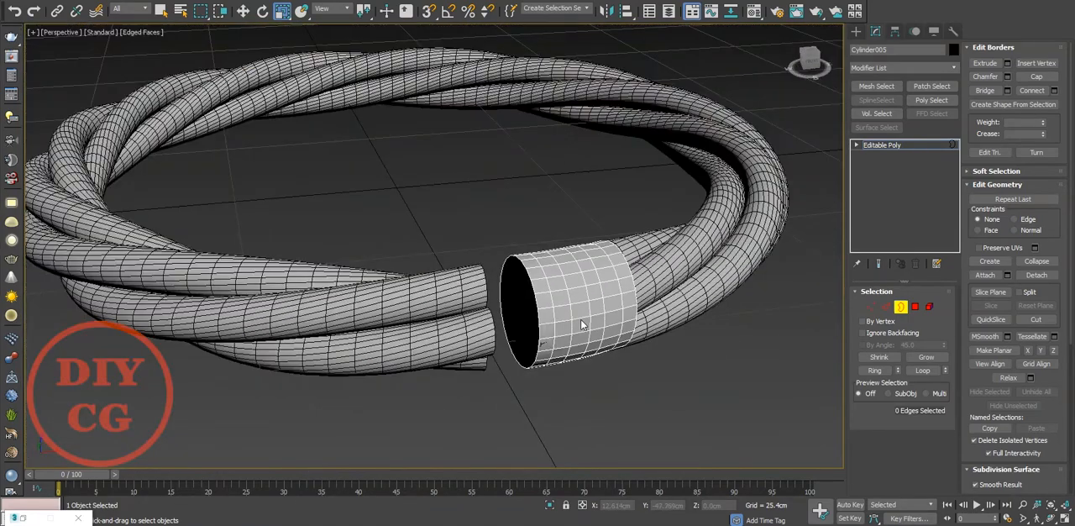
Step: Cap the sleeve's open end facing the gap and select the new cap polygon
scroll(576, 319, up, 3)
key(2)
scroll(533, 326, up, 4)
click(528, 304)
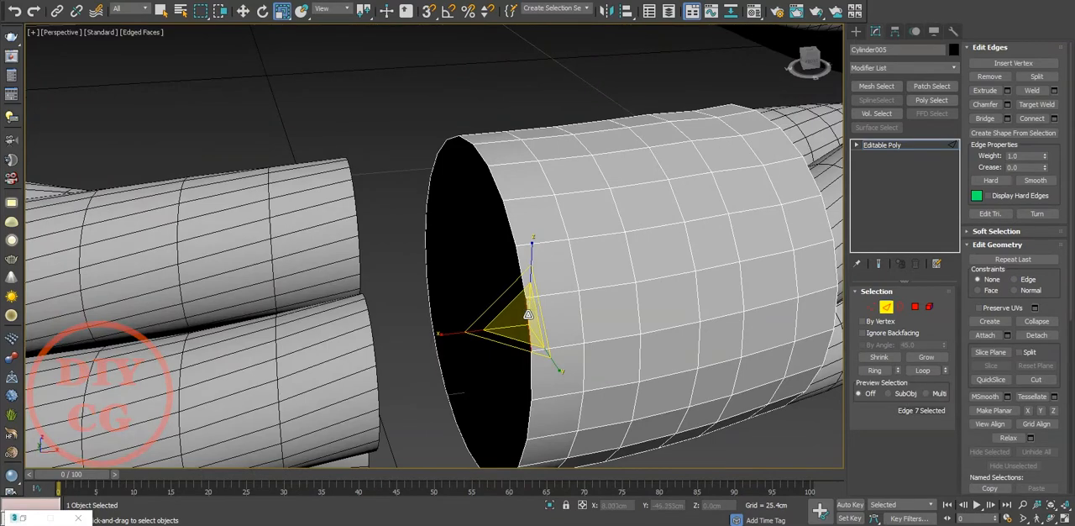
middle_drag(528, 314, 538, 309)
key(3)
alt+middle_drag(509, 311, 557, 283)
Step: Inset the cap polygon twice, using 0.974 cm for the second inset, and collapse the innermost polygon to a centre point
right_click(557, 283)
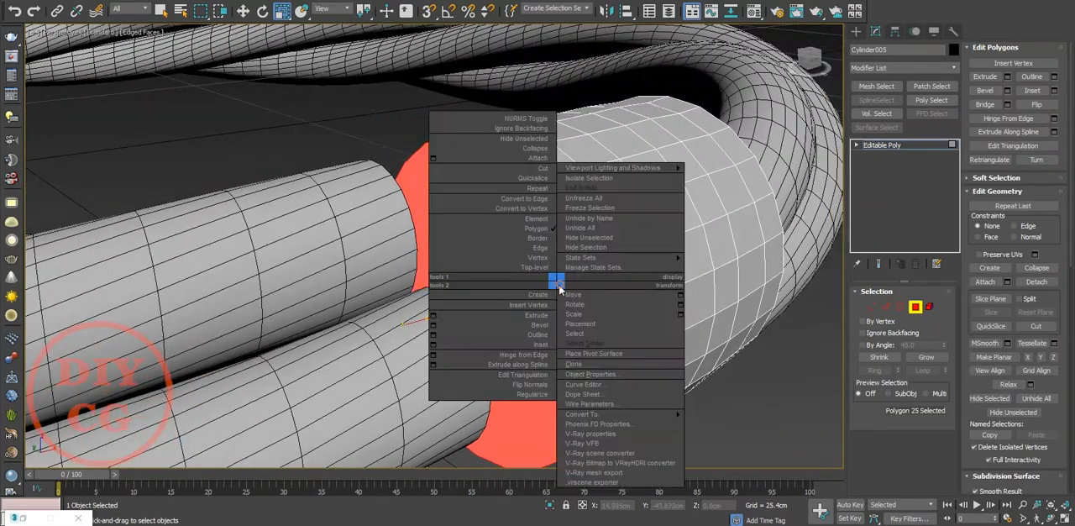
click(433, 346)
drag(443, 271, 445, 272)
click(441, 288)
right_click(542, 272)
click(436, 335)
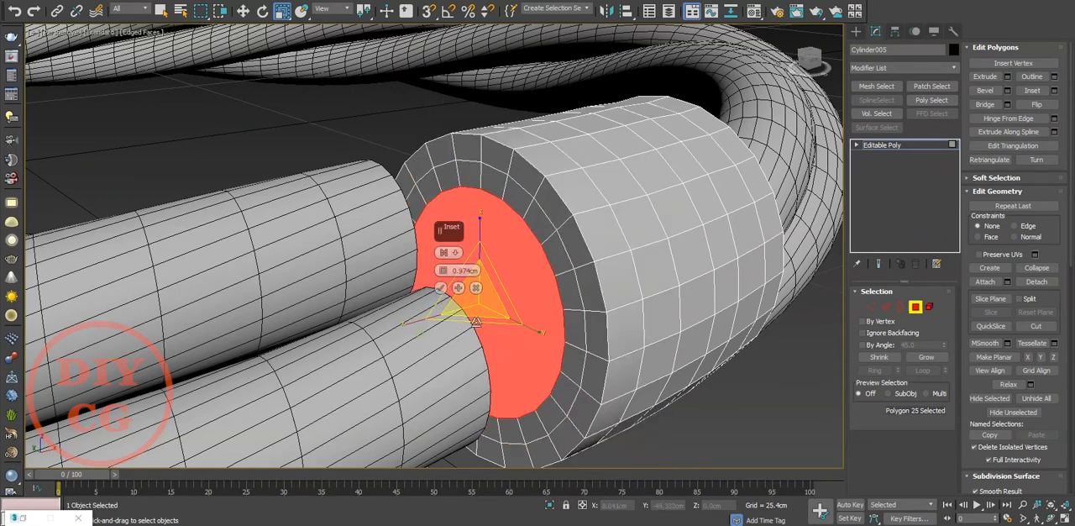
click(440, 287)
right_click(477, 277)
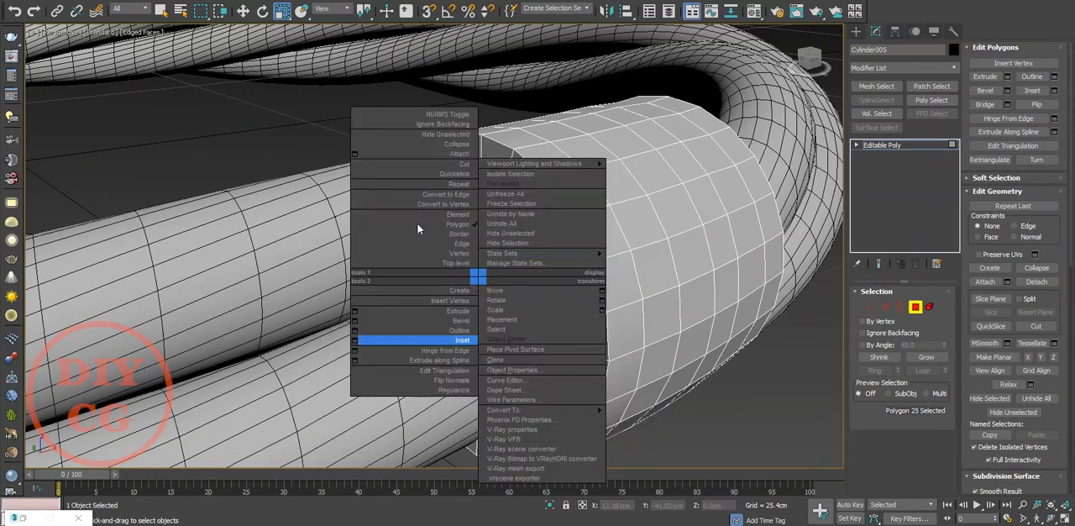
click(448, 144)
key(2)
right_click(677, 256)
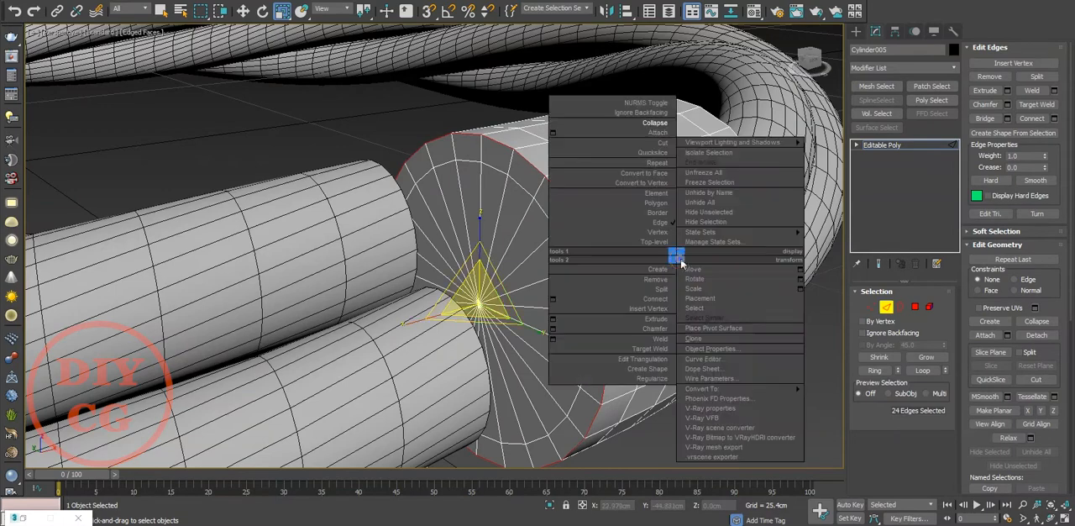
click(624, 427)
key(2)
key(2)
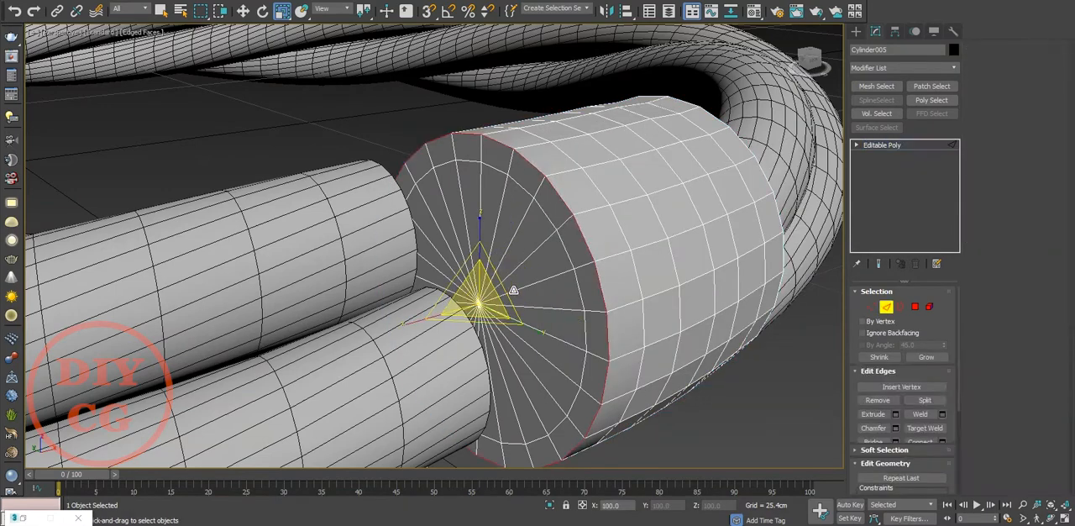
Step: Select every second radial edge on the sleeve's cap, twelve in all, and remove them together with their vertices
click(511, 294)
scroll(476, 267, up, 4)
ctrl+click(535, 287)
ctrl+click(501, 260)
ctrl+click(463, 263)
ctrl+click(423, 271)
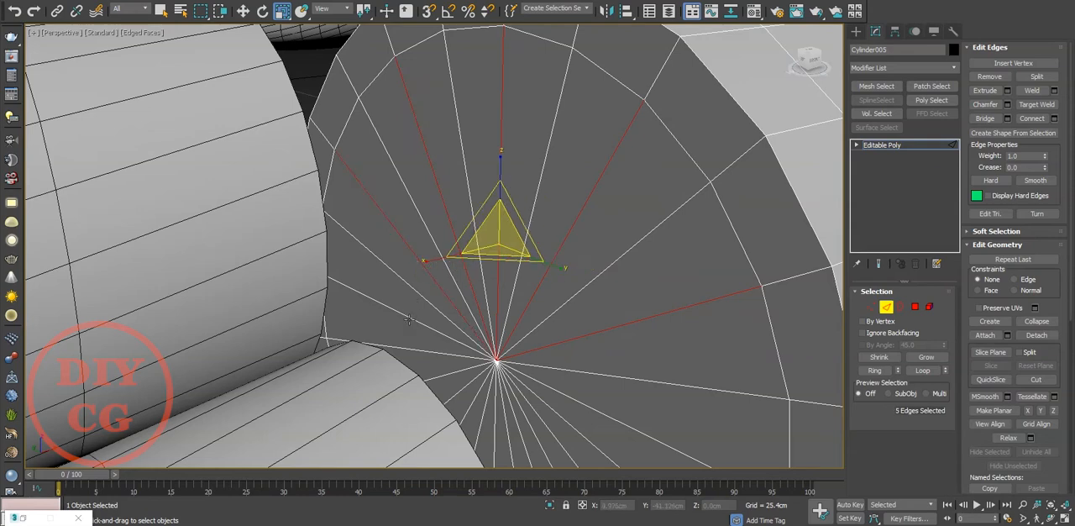
ctrl+click(410, 319)
ctrl+click(439, 377)
ctrl+click(475, 409)
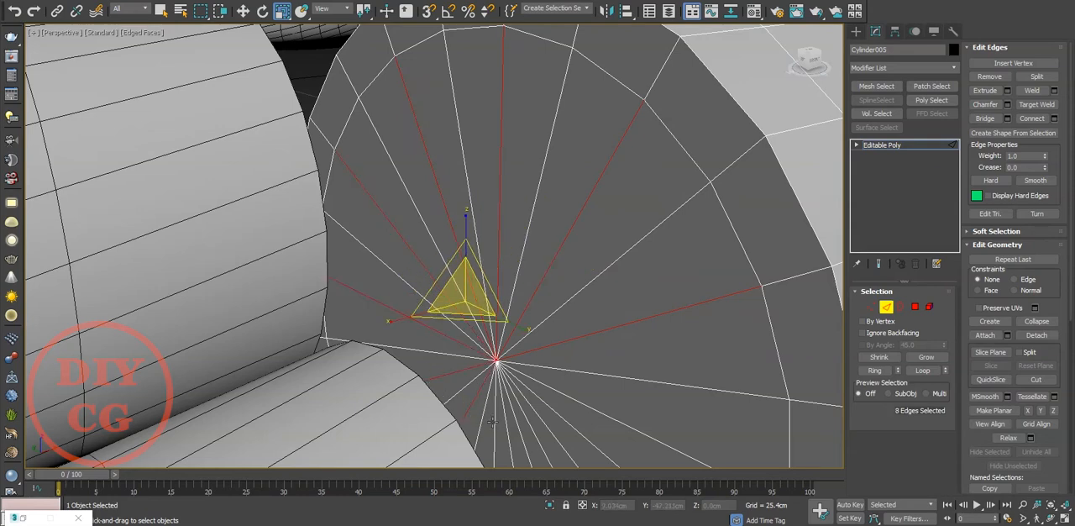
ctrl+click(492, 420)
ctrl+click(525, 423)
ctrl+click(571, 398)
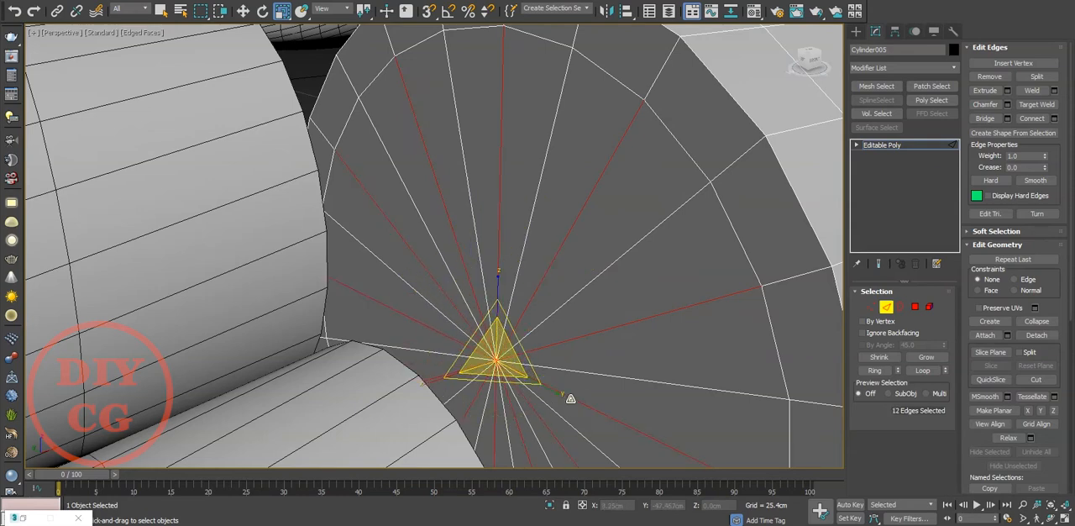
key(ctrl+BackSpace)
scroll(583, 277, down, 5)
scroll(607, 261, up, 3)
Step: Select the outer rim edge loop of the sleeve's capped end and chamfer it slightly
key(2)
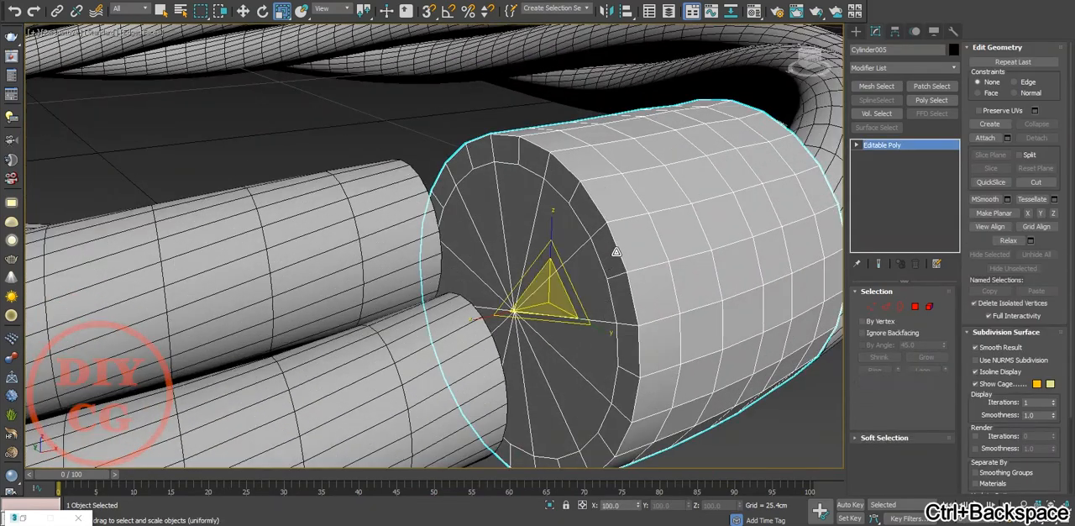
key(2)
double_click(617, 252)
right_click(690, 286)
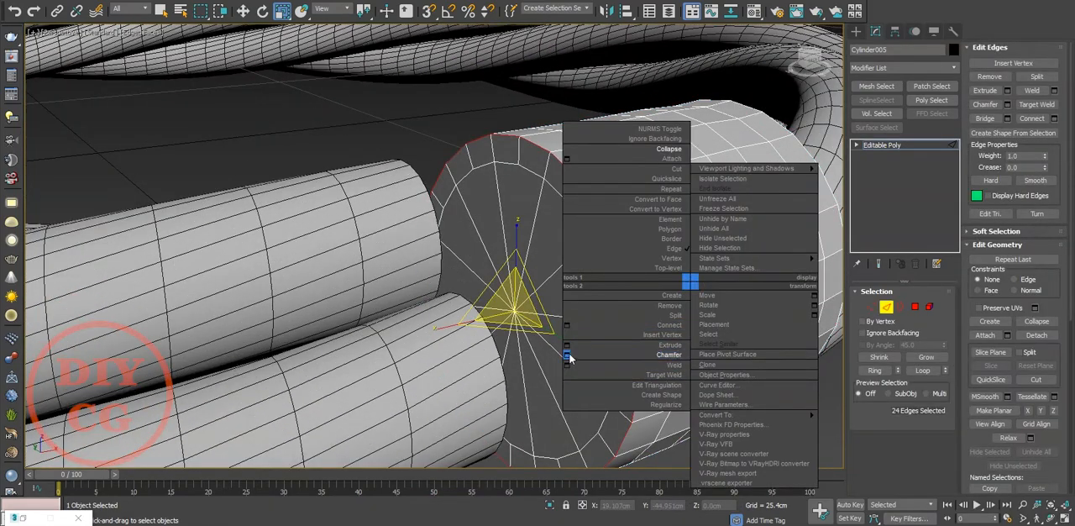
click(568, 357)
mouse_move(443, 269)
mouse_down()
mouse_move(444, 261)
mouse_move(443, 283)
mouse_move(443, 270)
mouse_up()
click(440, 359)
Step: Return the sleeve to object level and add a Shell modifier to it
scroll(491, 312, down, 4)
click(723, 412)
alt+middle_drag(724, 413, 729, 284)
click(876, 146)
click(896, 69)
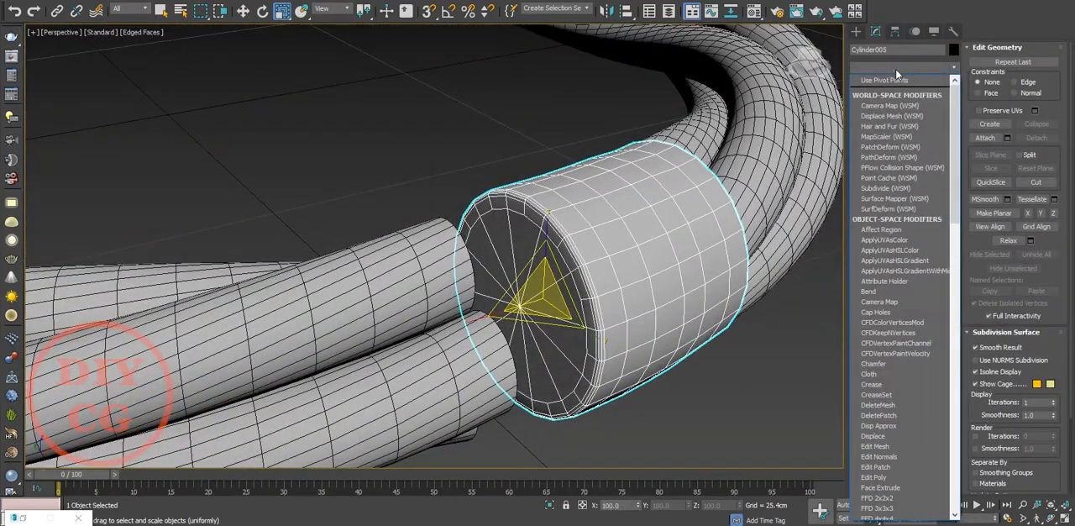
text(sh)
click(898, 80)
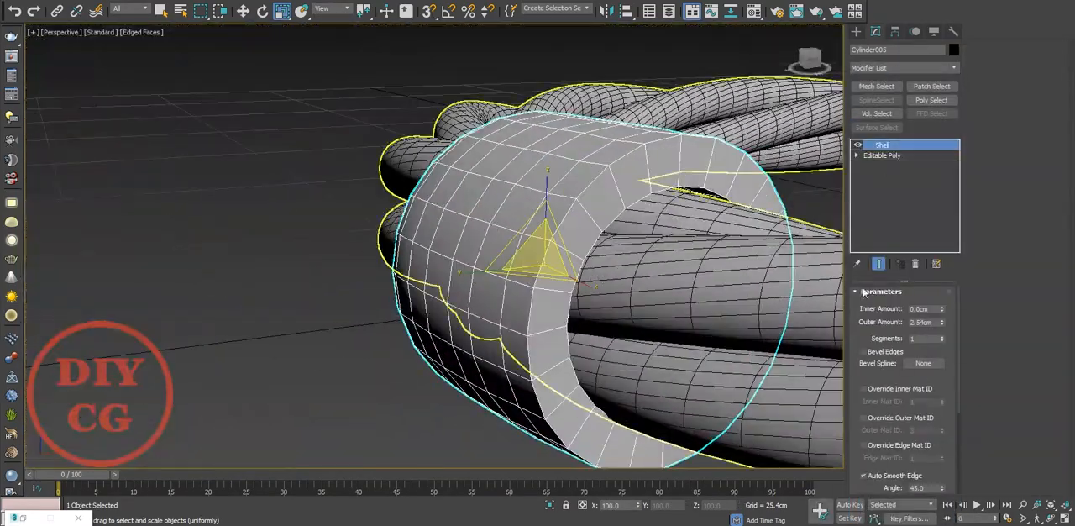
Step: Set the shell to 0.191 cm inner amount, 0.165 cm outer amount and 2 segments, and convert the sleeve to an editable poly
right_click(941, 324)
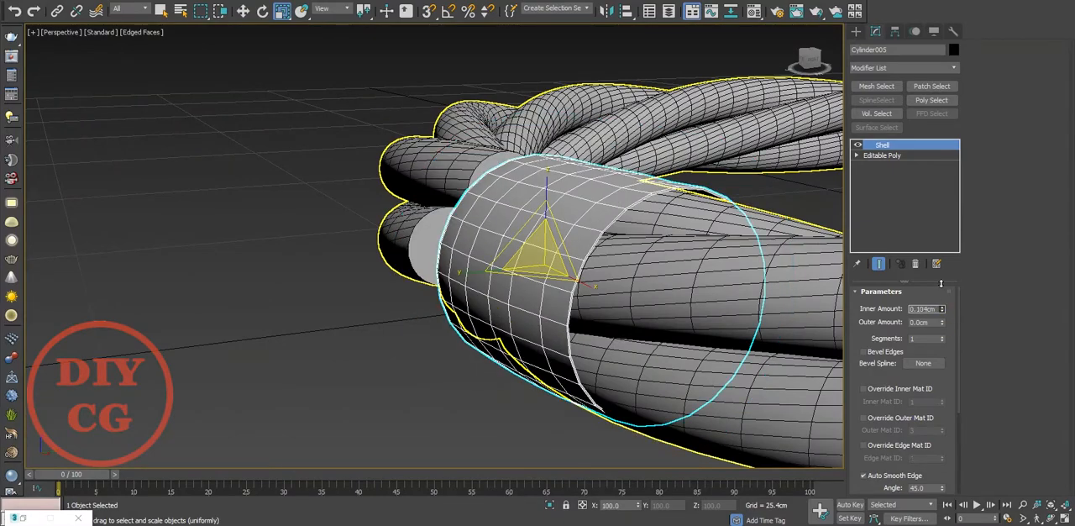
drag(941, 324, 946, 282)
alt+middle_drag(622, 294, 649, 319)
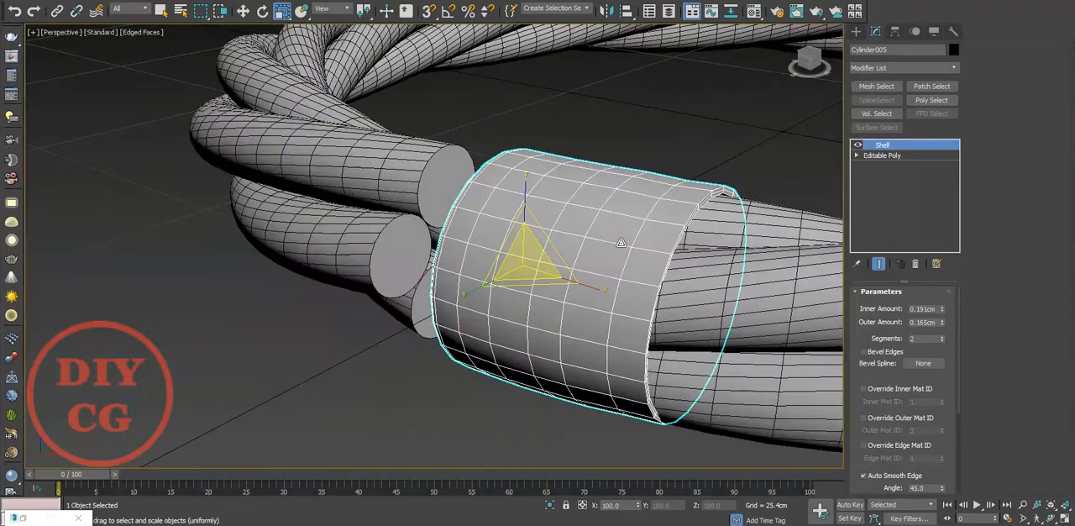
scroll(621, 242, up, 3)
right_click(643, 241)
click(781, 382)
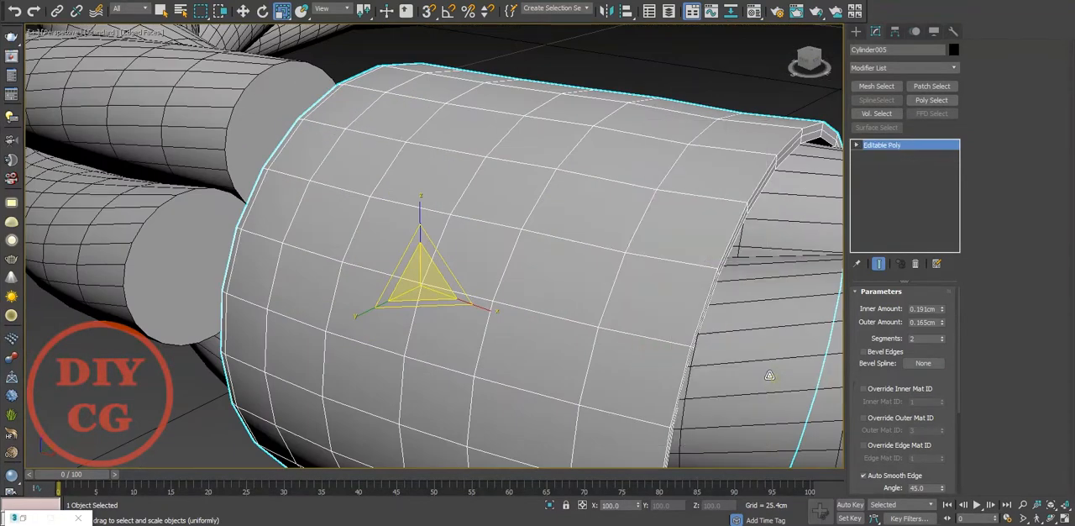
Step: Select the middle edge loop on the sleeve's open rim and chamfer it by 0.094 cm
scroll(605, 299, up, 3)
key(2)
double_click(557, 297)
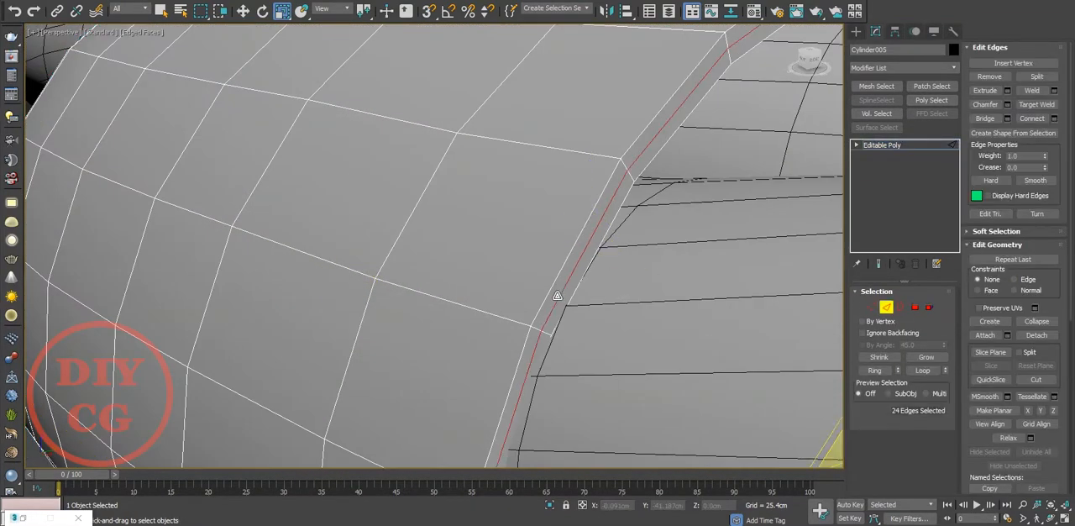
right_click(553, 292)
click(430, 366)
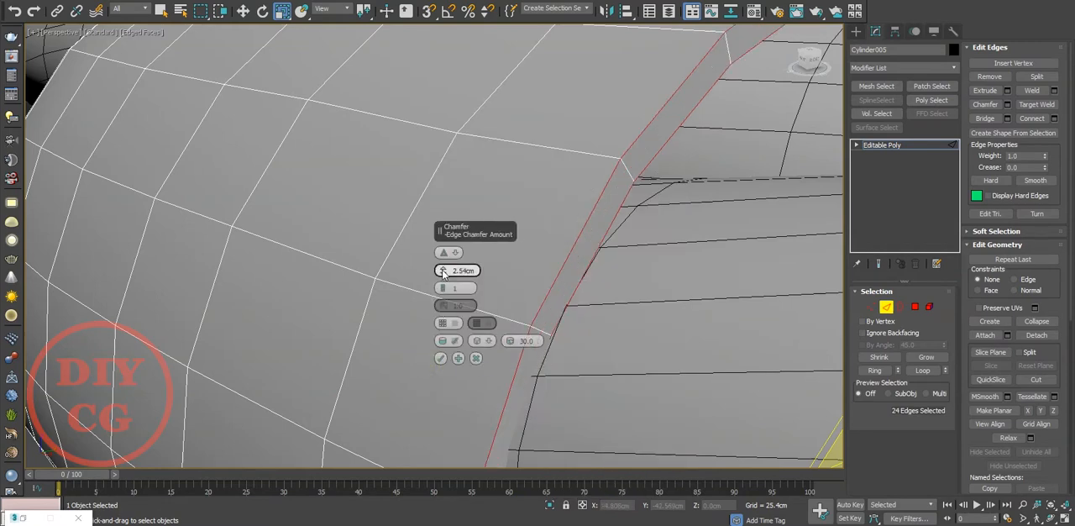
drag(444, 270, 446, 269)
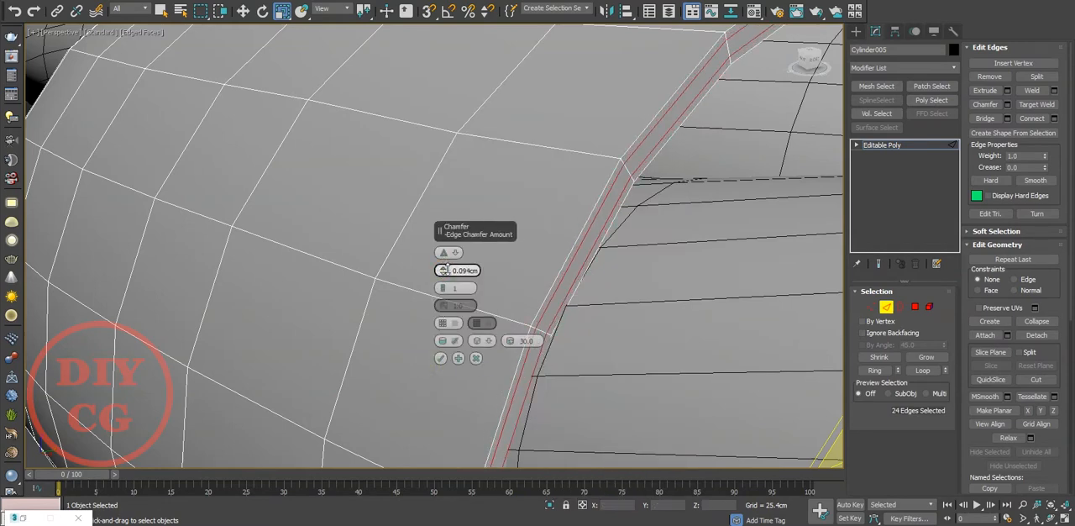
click(440, 358)
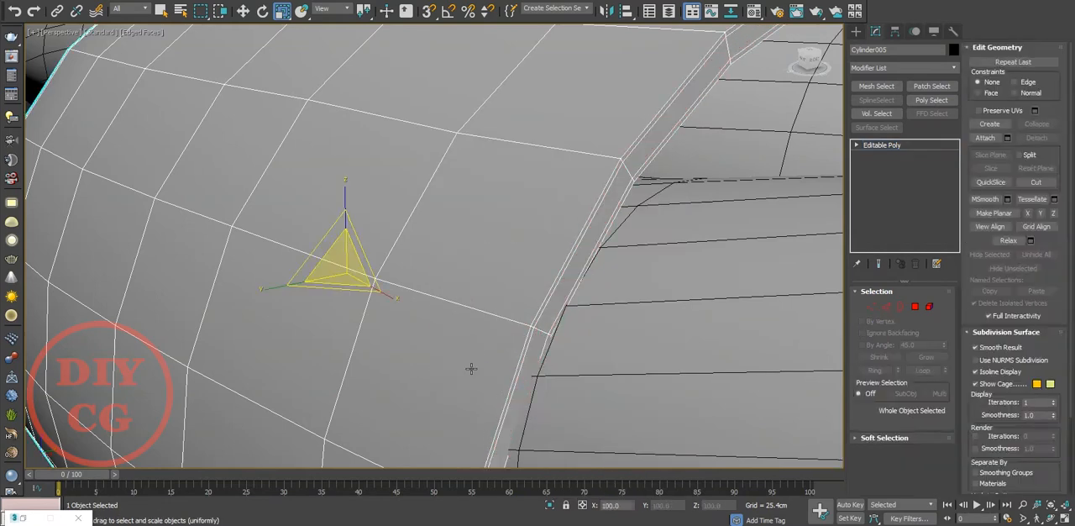
Step: Add supporting edge loops with SwiftLoop close to the open rim on the sleeve's outer and inner walls, isolating the sleeve to reach the inside
text(xsw)
click(512, 436)
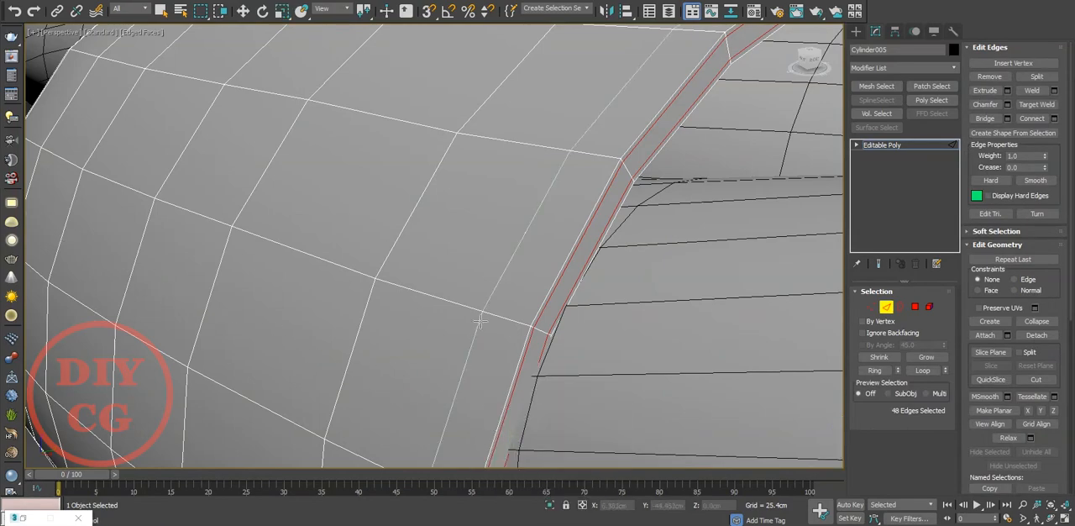
key(alt+q)
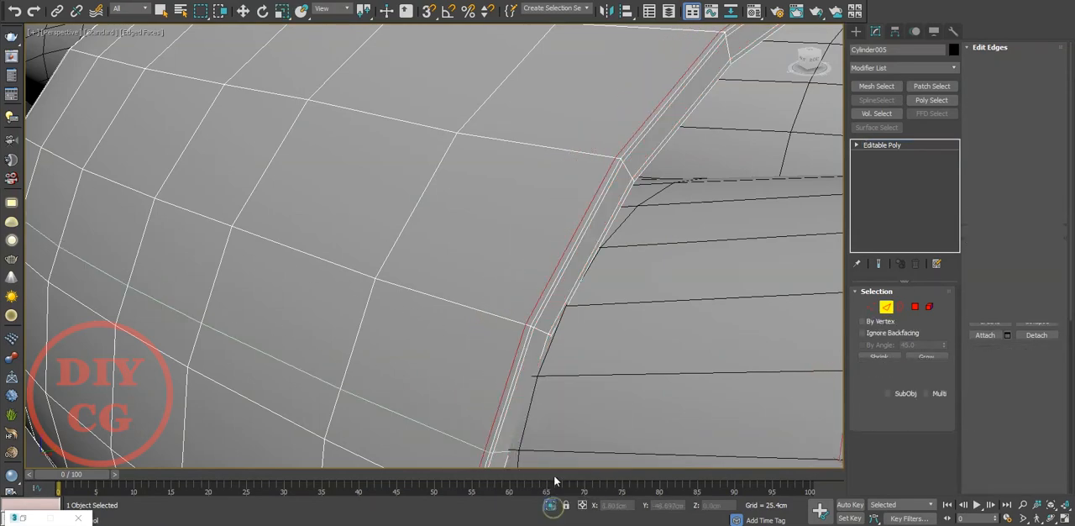
scroll(521, 328, up, 5)
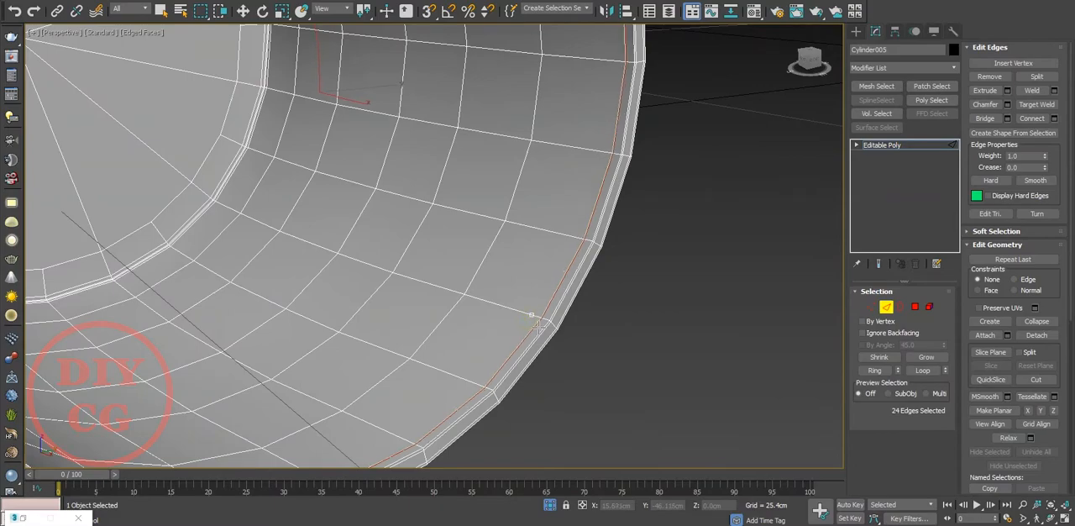
scroll(542, 330, down, 5)
click(547, 504)
scroll(605, 421, down, 4)
alt+middle_drag(605, 422, 547, 327)
scroll(484, 220, down, 3)
alt+middle_drag(484, 220, 504, 233)
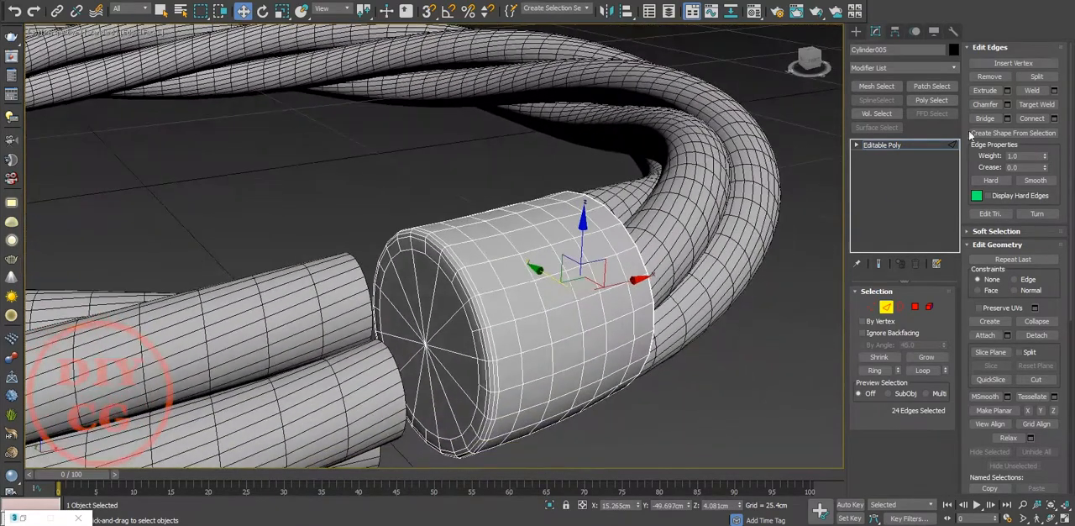
Step: Add a TurboSmooth modifier with 2 iterations to the sleeve and check its shading without edged faces
click(909, 147)
click(903, 66)
key(t)
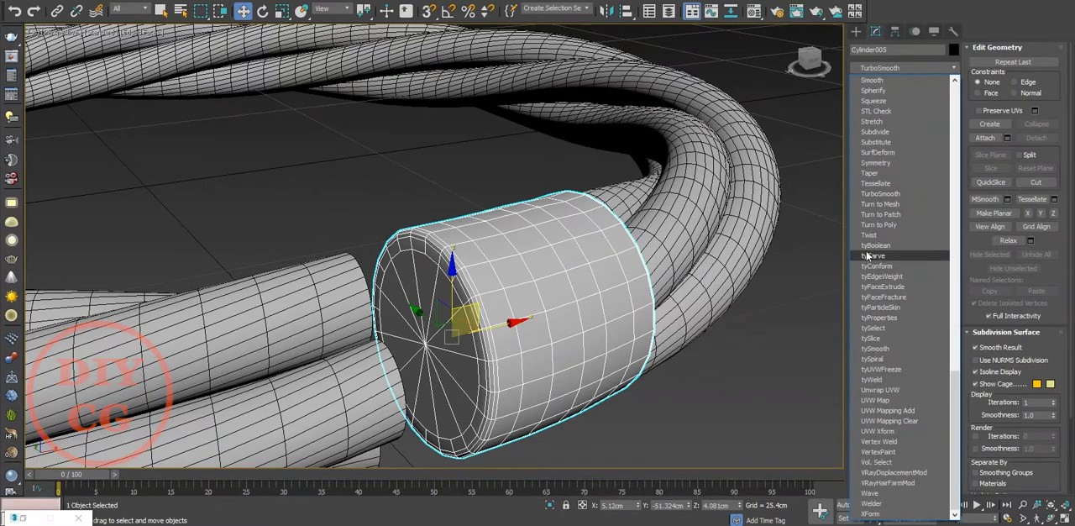
click(873, 194)
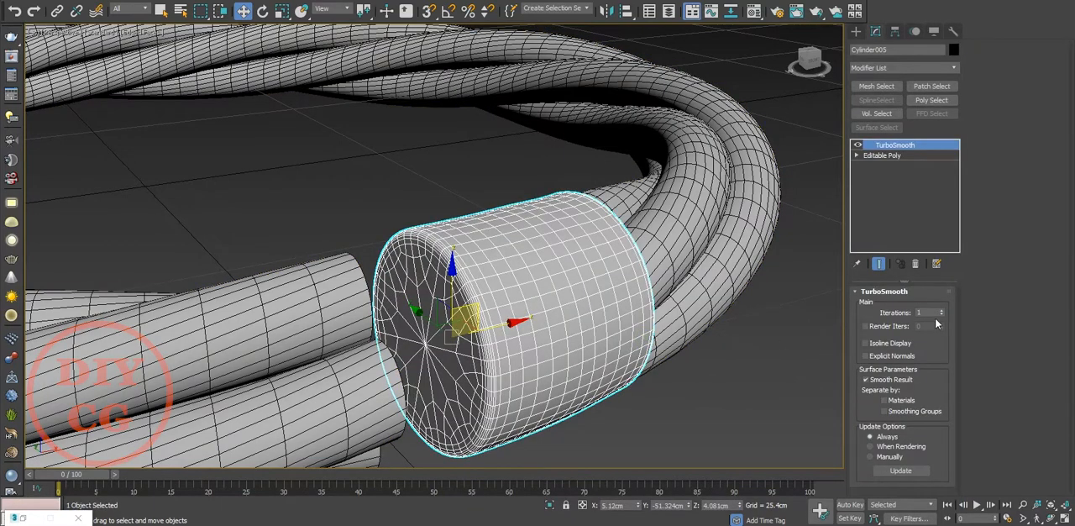
click(779, 382)
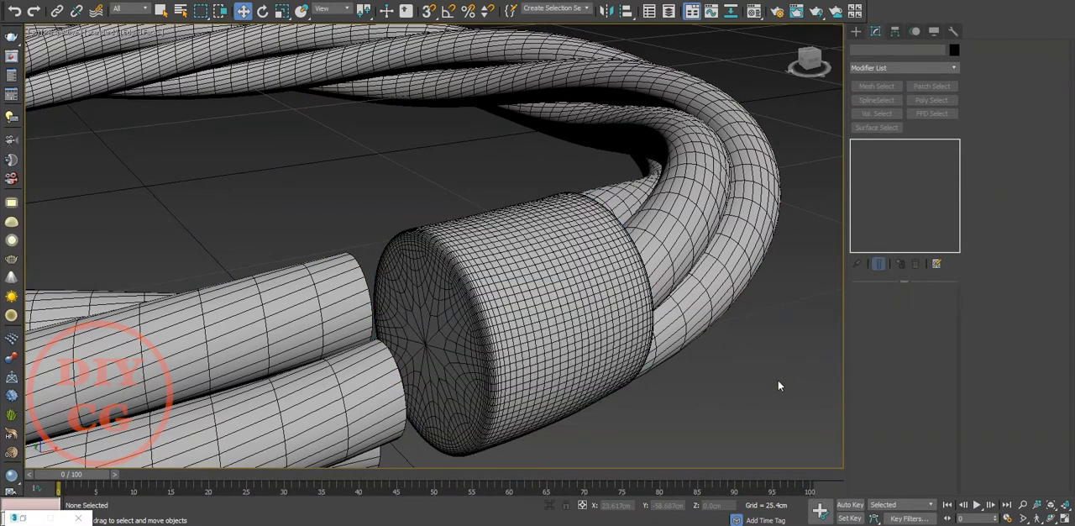
key(F4)
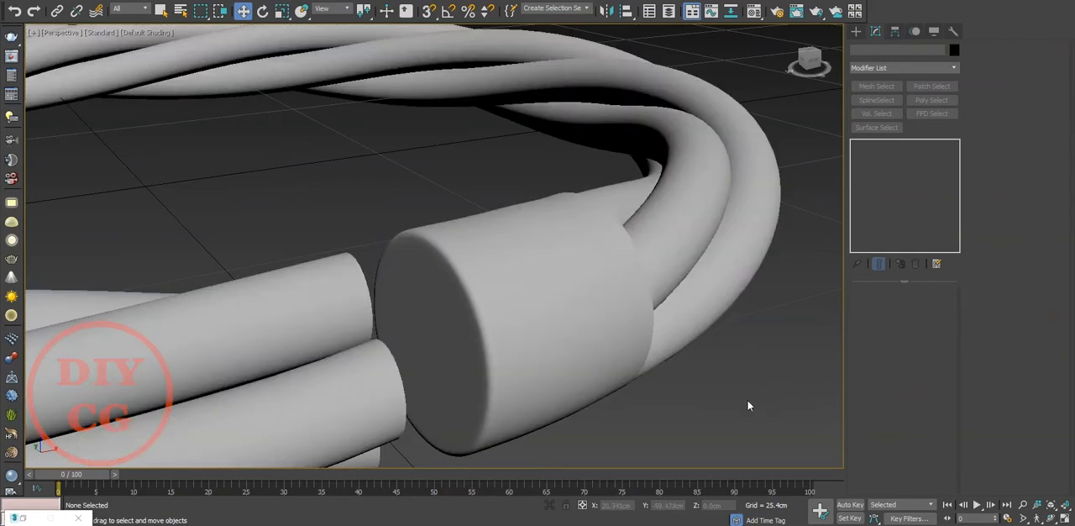
scroll(583, 384, down, 3)
alt+middle_drag(583, 384, 723, 378)
Step: Make a copy of the smoothed sleeve in the Top view and mirror the copy along X
click(531, 245)
key(t)
mouse_move(372, 289)
middle_down()
mouse_move(624, 264)
mouse_move(636, 279)
middle_up()
shift+drag(635, 252, 589, 257)
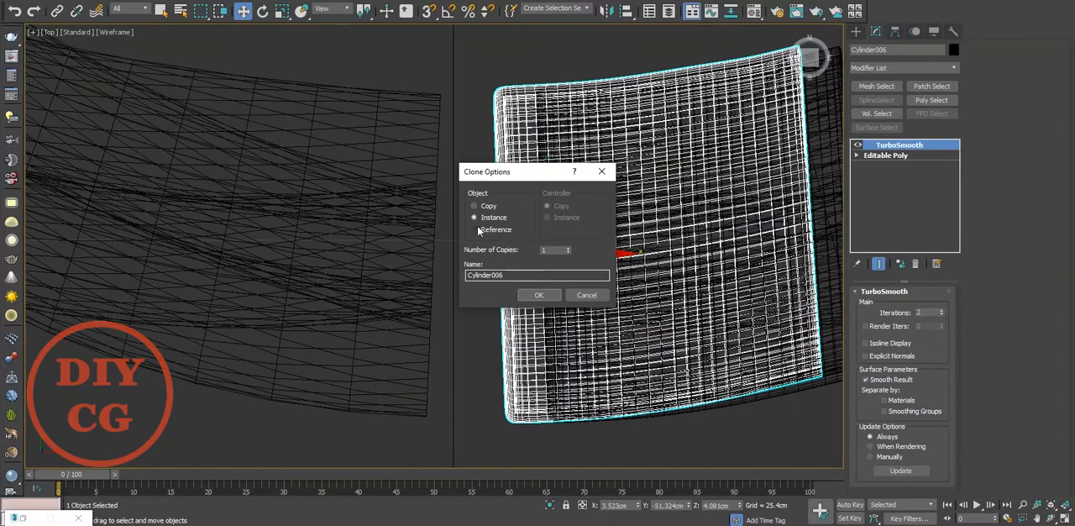
click(538, 294)
click(627, 10)
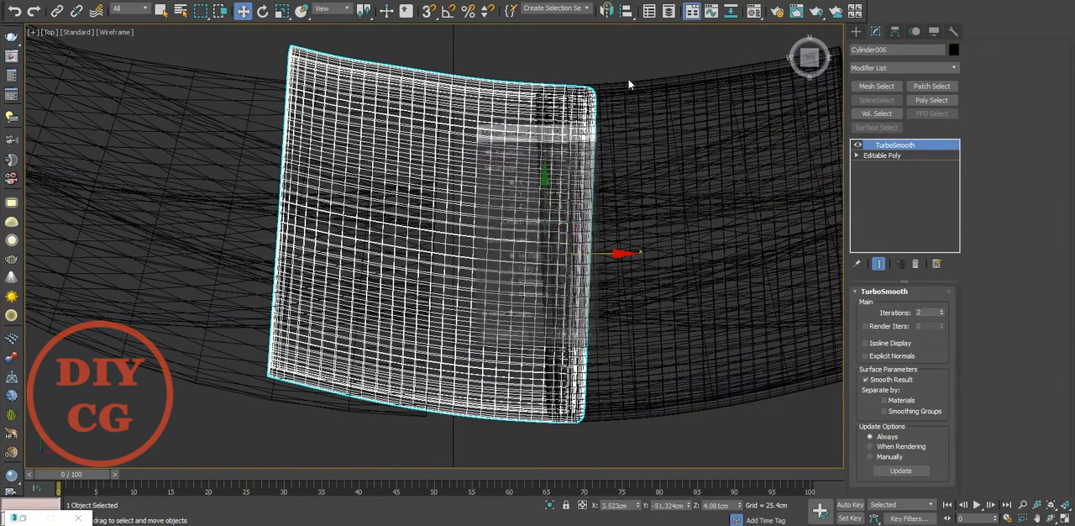
click(512, 338)
Step: Move the mirrored sleeve onto the opposite rope end, leaving a gap between the two caps, and check the fit in perspective
drag(649, 218, 522, 210)
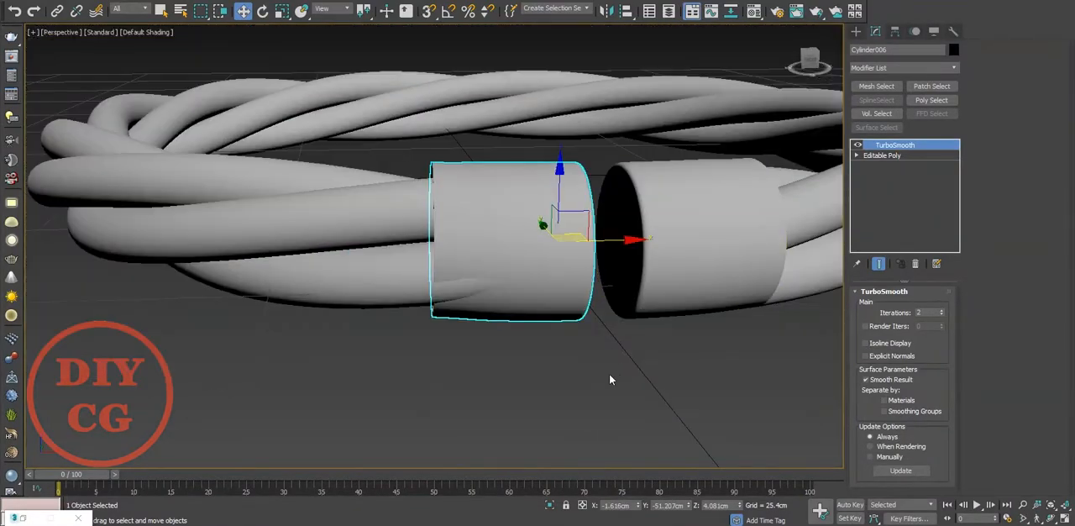
click(608, 377)
mouse_move(608, 377)
alt+middle_down()
mouse_move(528, 255)
mouse_move(670, 248)
mouse_move(564, 336)
mouse_move(495, 273)
alt+middle_up()
click(491, 244)
alt+middle_drag(407, 262, 462, 341)
key(t)
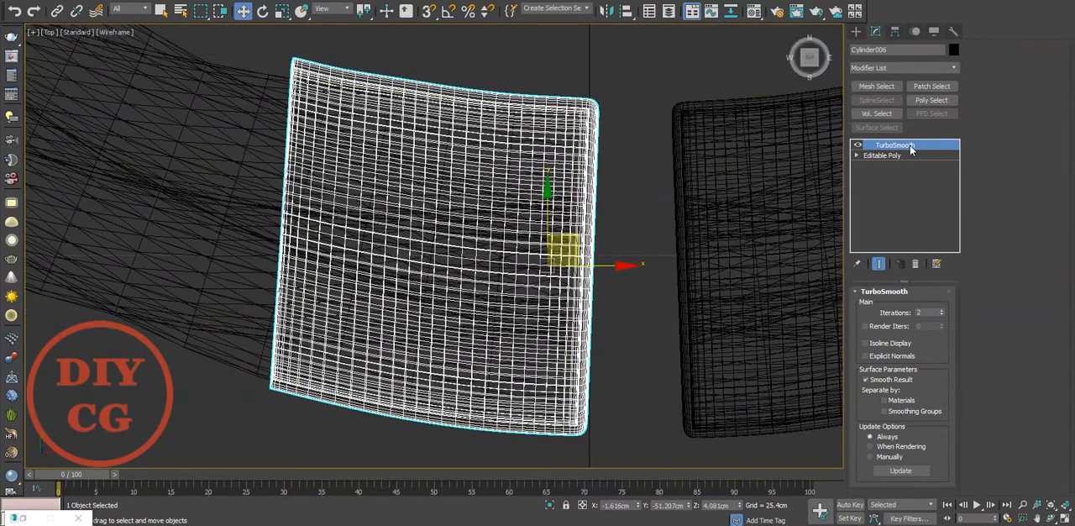
Step: Add an FFD 2x2x2 modifier between the mirrored sleeve's Editable Poly and TurboSmooth, with TurboSmooth switched off
click(886, 155)
click(890, 68)
key(f)
click(904, 90)
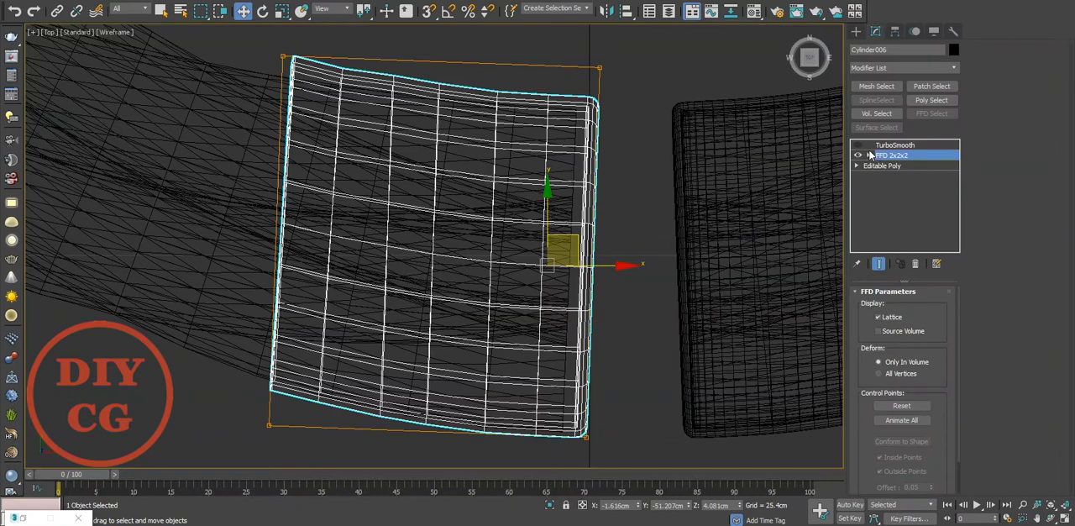
Step: Move the FFD control points at the mirrored sleeve's open end so the sleeve fits around the rope strands
click(901, 165)
middle_drag(426, 209, 669, 192)
scroll(611, 83, down, 3)
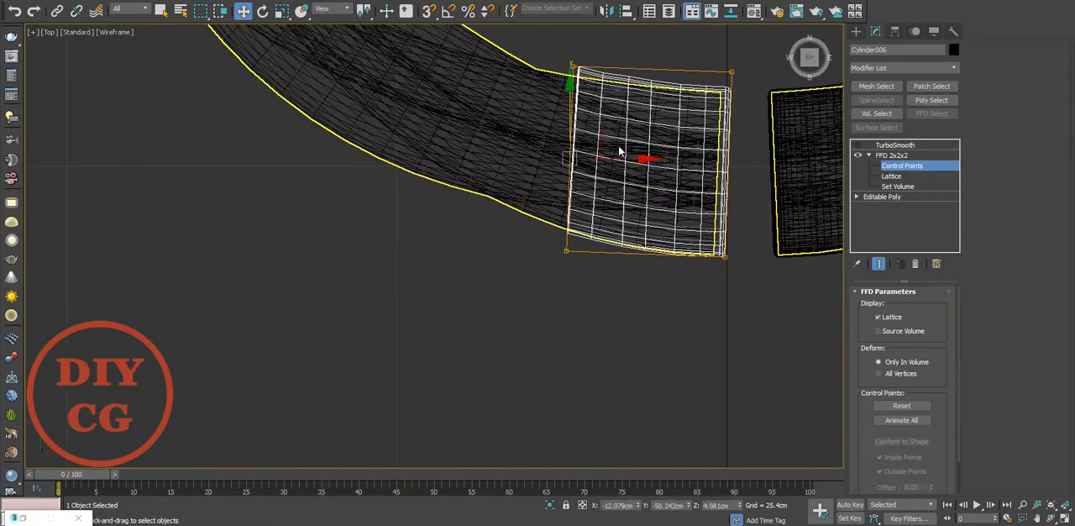
scroll(588, 168, up, 2)
drag(547, 191, 547, 195)
key(p)
mouse_move(548, 201)
alt+middle_down()
mouse_move(523, 242)
mouse_move(580, 245)
mouse_move(599, 269)
mouse_move(540, 196)
mouse_move(305, 306)
alt+middle_up()
drag(301, 301, 299, 300)
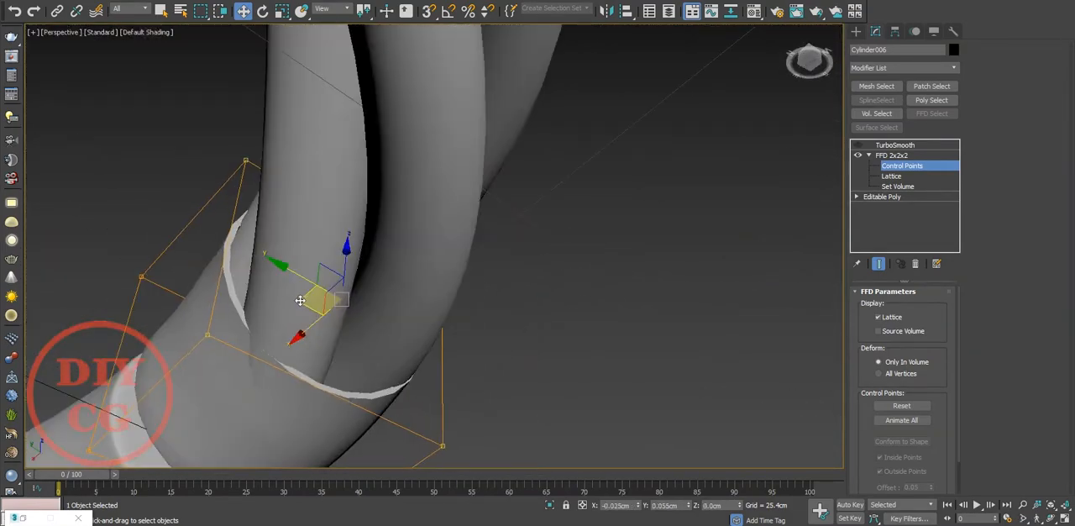
alt+middle_drag(302, 300, 223, 367)
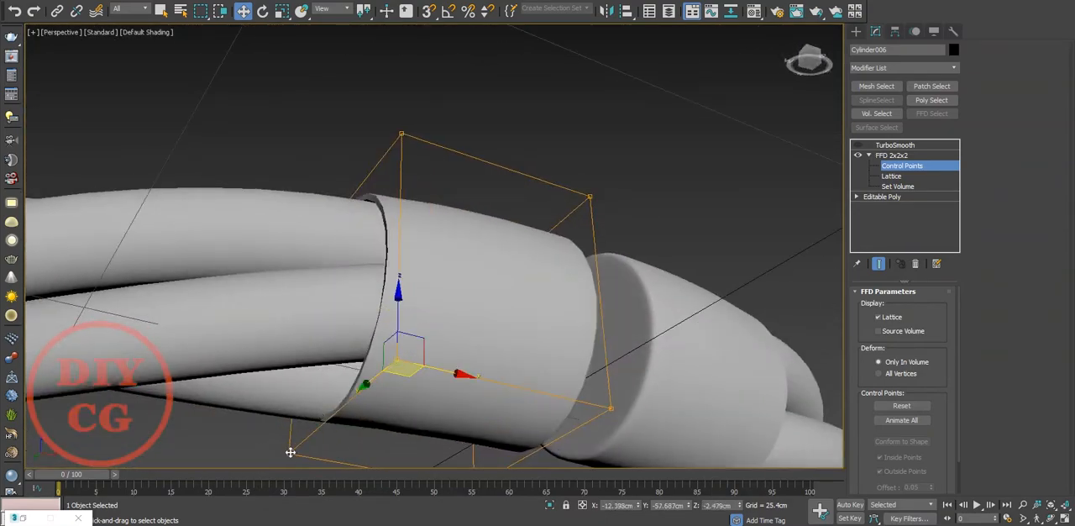
alt+middle_drag(338, 372, 345, 458)
Step: Leave control-point editing, switch TurboSmooth back on for the mirrored sleeve, and deselect it to review the whole ring
click(903, 156)
click(858, 145)
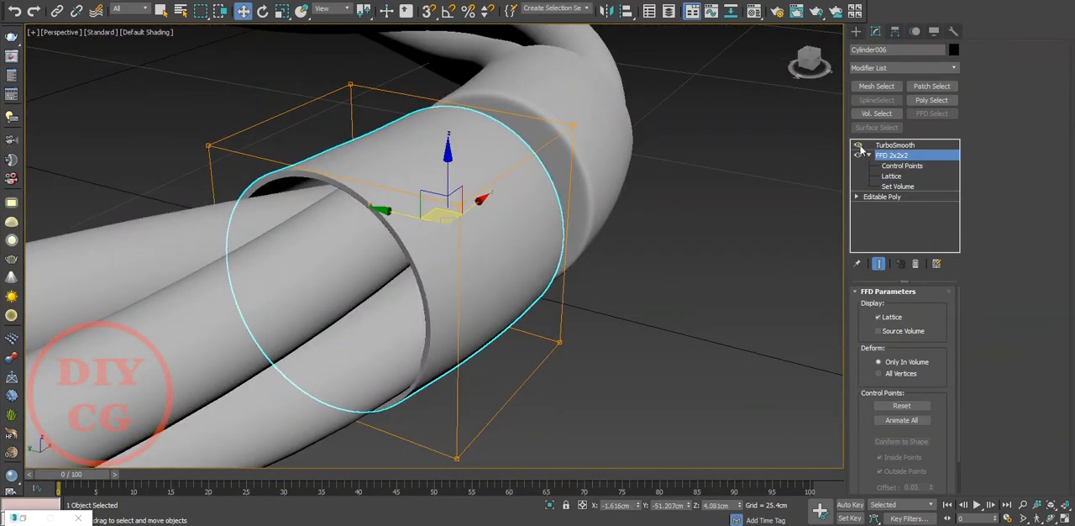
click(888, 145)
click(748, 233)
scroll(633, 290, down, 4)
mouse_move(633, 294)
alt+middle_down()
mouse_move(512, 284)
mouse_move(617, 261)
mouse_move(575, 343)
mouse_move(382, 300)
mouse_move(812, 278)
mouse_move(834, 290)
alt+middle_up()
scroll(572, 332, down, 5)
key(F4)
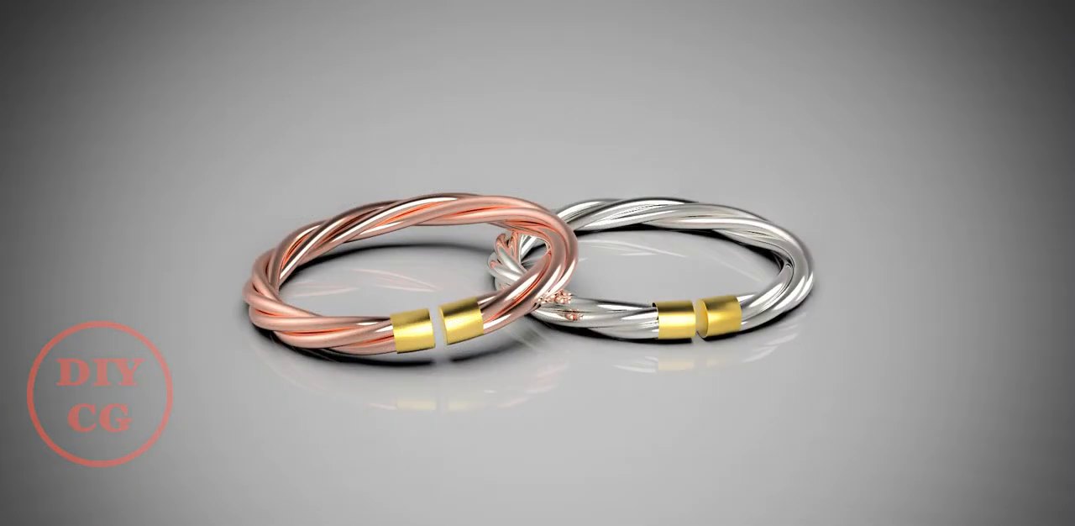